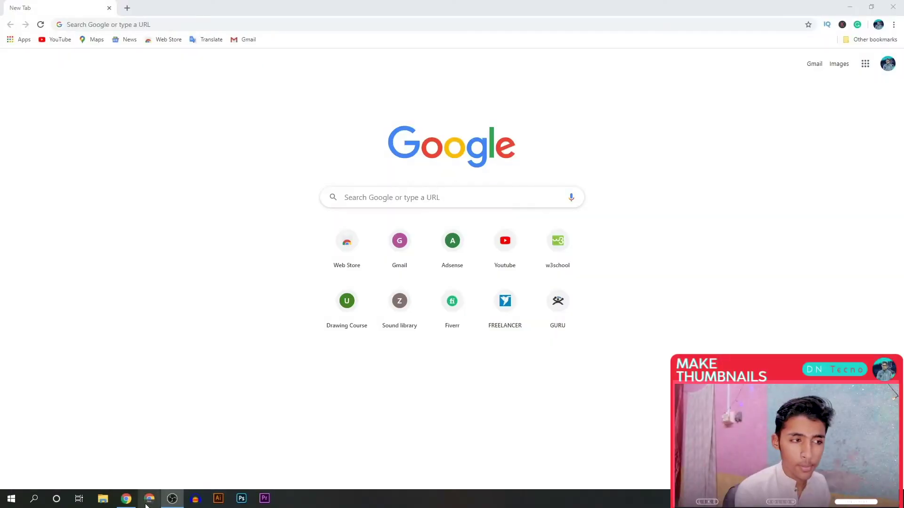
Step: Search Google for "canva .com" and open the Canva website from the results
left_click(375, 205)
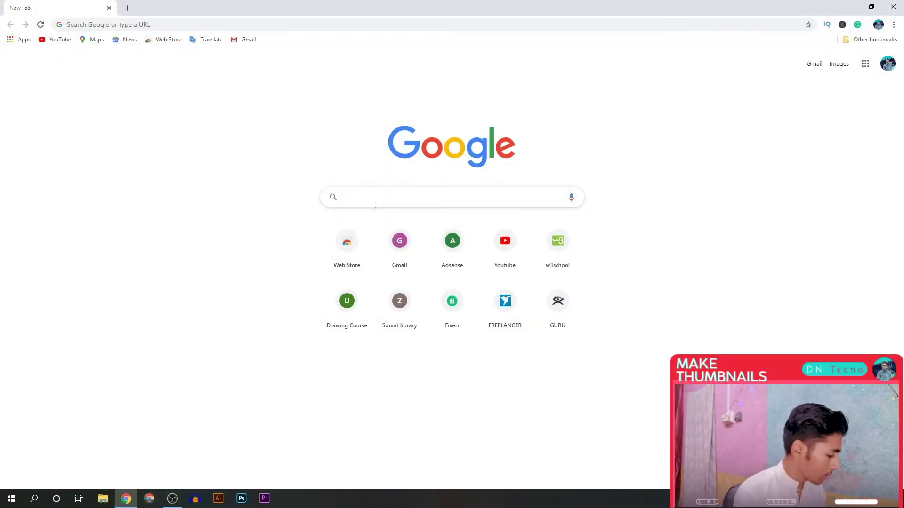
type("canva ")
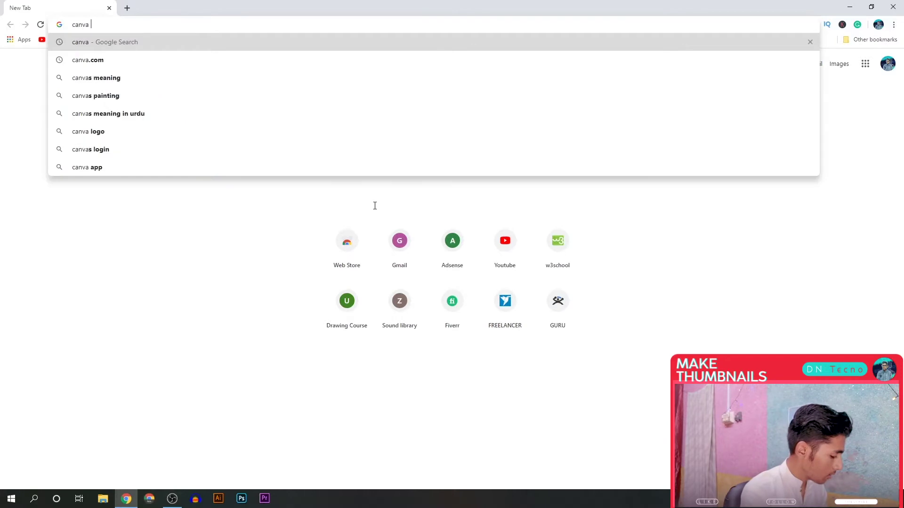
type(".com")
key("Return")
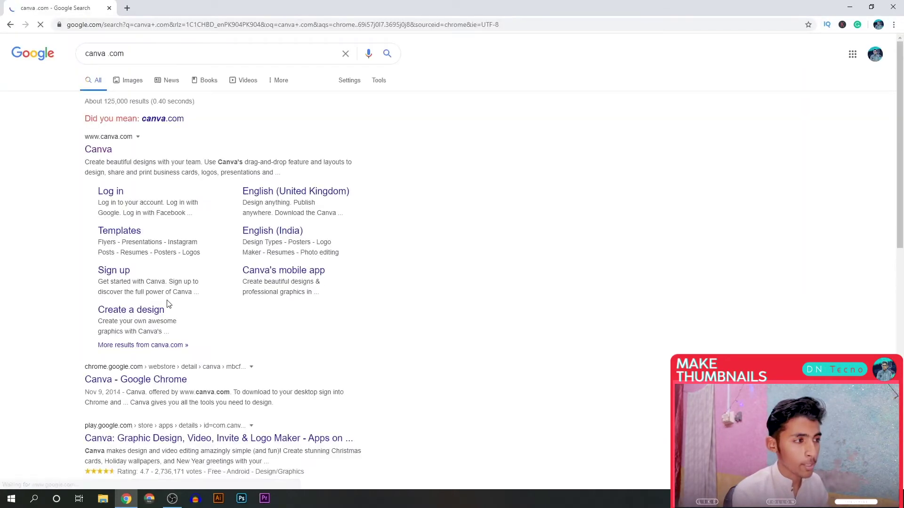
left_click(98, 150)
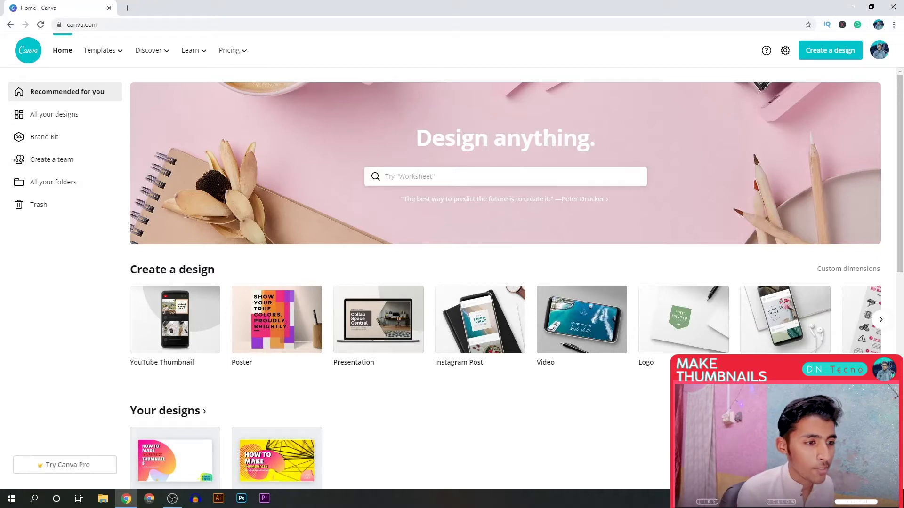
Step: Create a new blank design of the YouTube Thumbnail type
mouse_move(169, 69)
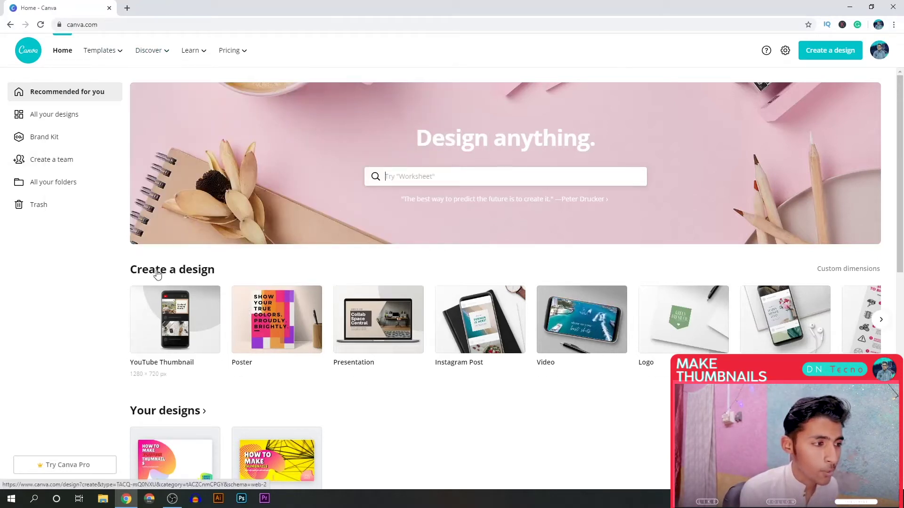
left_click(805, 53)
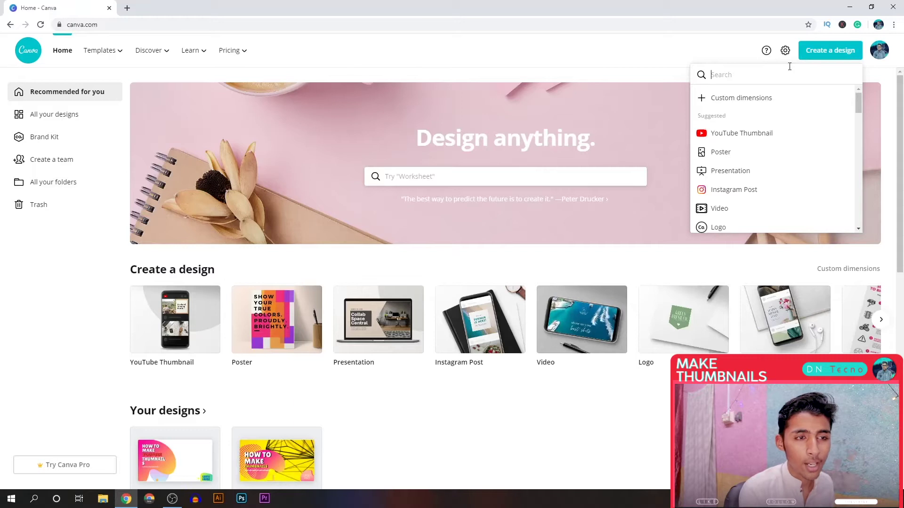
left_click(749, 135)
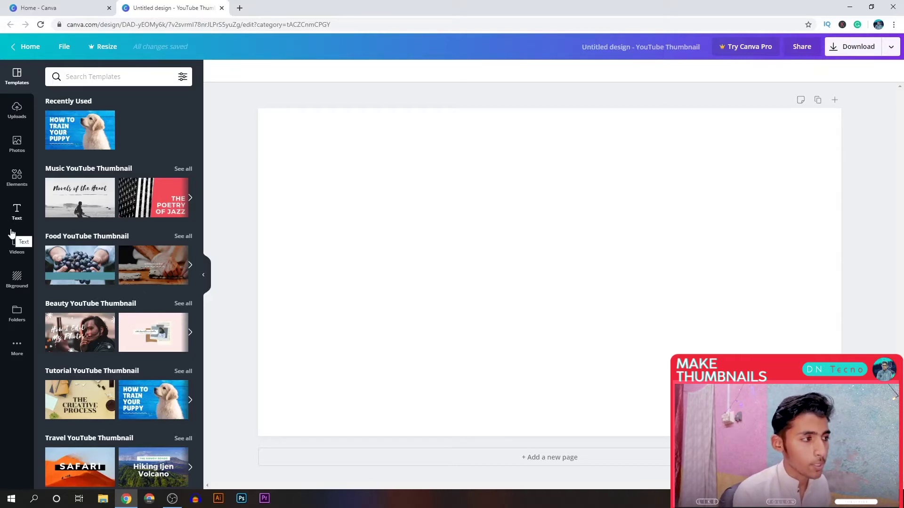
Step: Browse the thumbnail templates and apply the recently used "How to train your puppy" template to the blank page
left_click(203, 275)
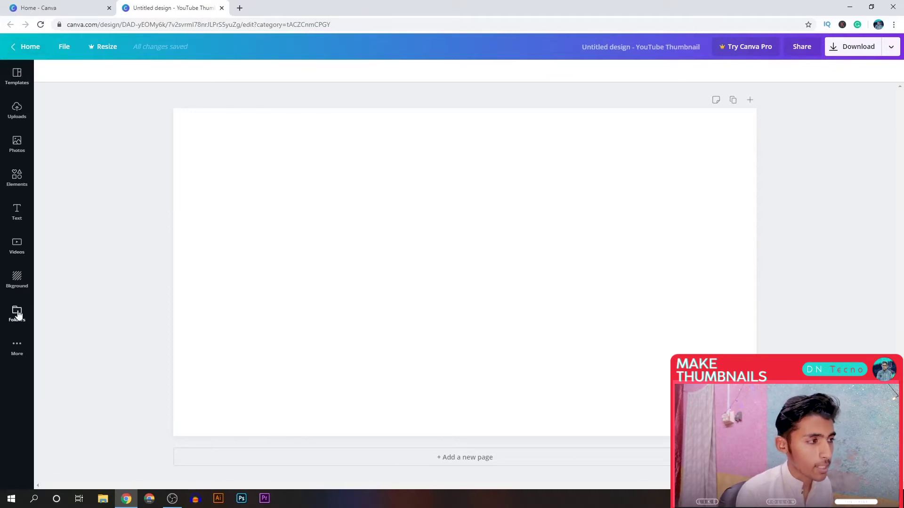
left_click(25, 78)
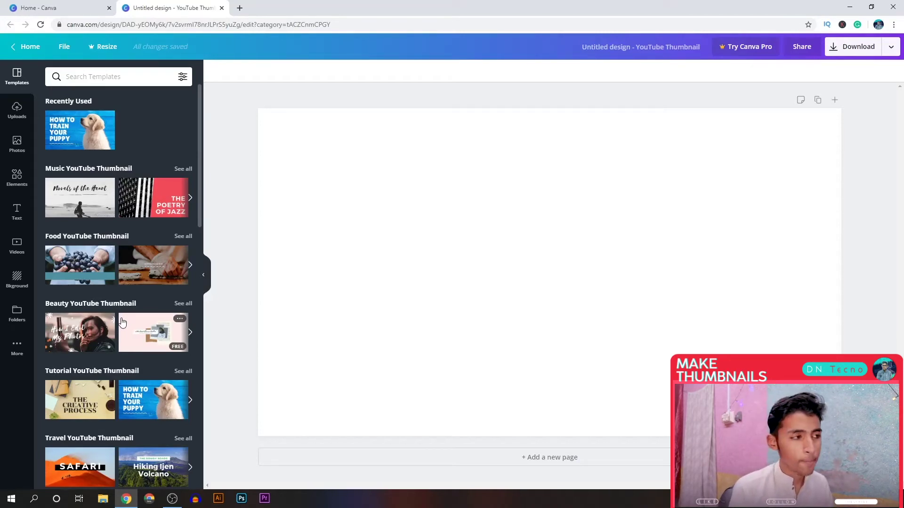
scroll(122, 321, "down", 4)
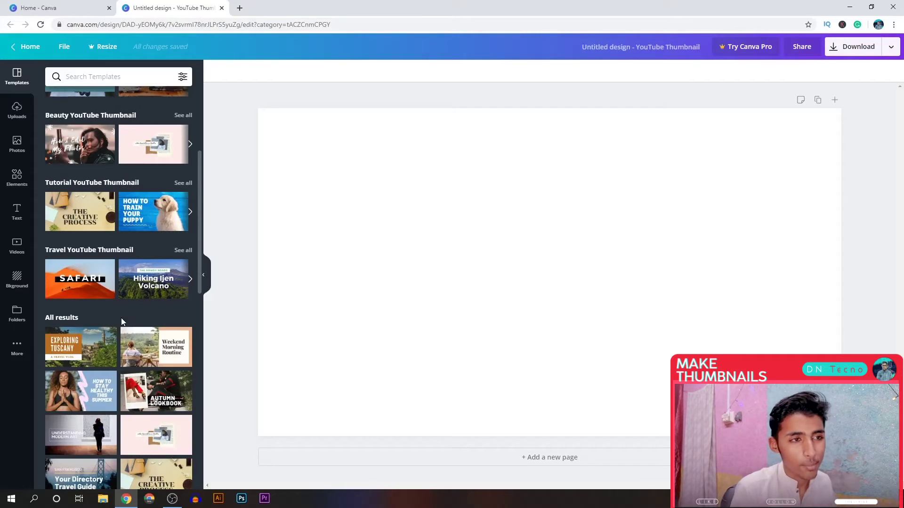
scroll(121, 321, "down", 2)
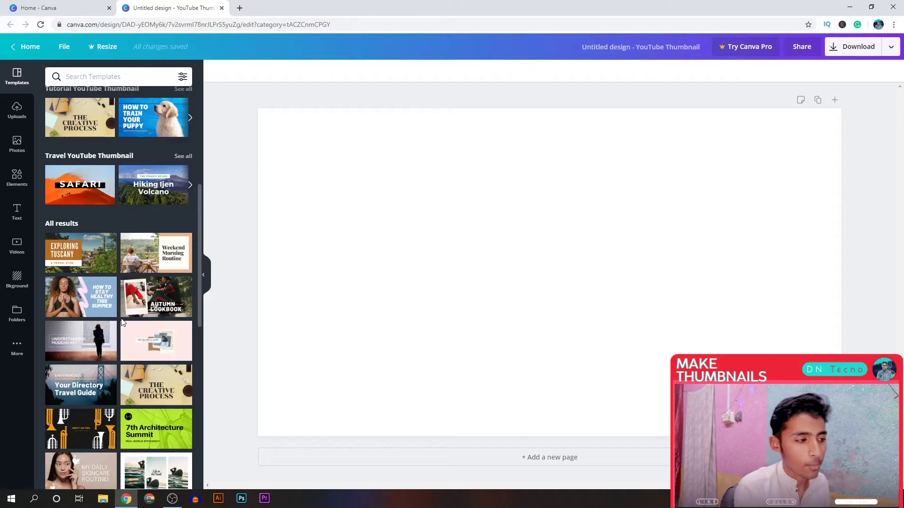
scroll(122, 321, "down", 3)
scroll(122, 321, "up", 4)
scroll(122, 322, "up", 5)
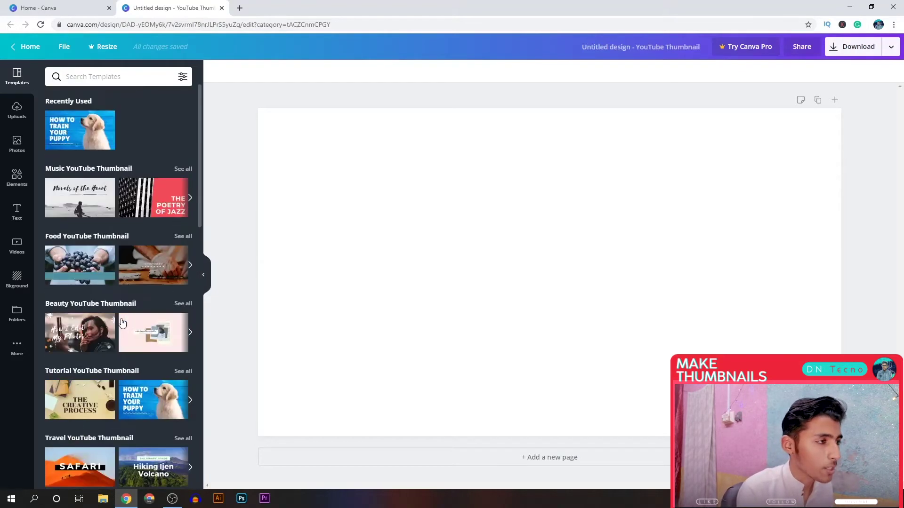
left_click(80, 131)
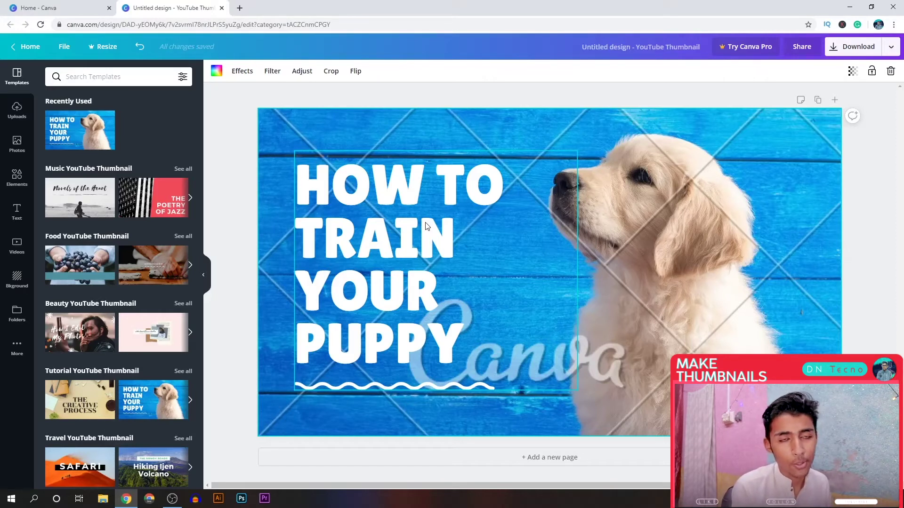
Step: Add the uploaded photo of the desk with computers and make it fill the thumbnail as its background
left_click(19, 113)
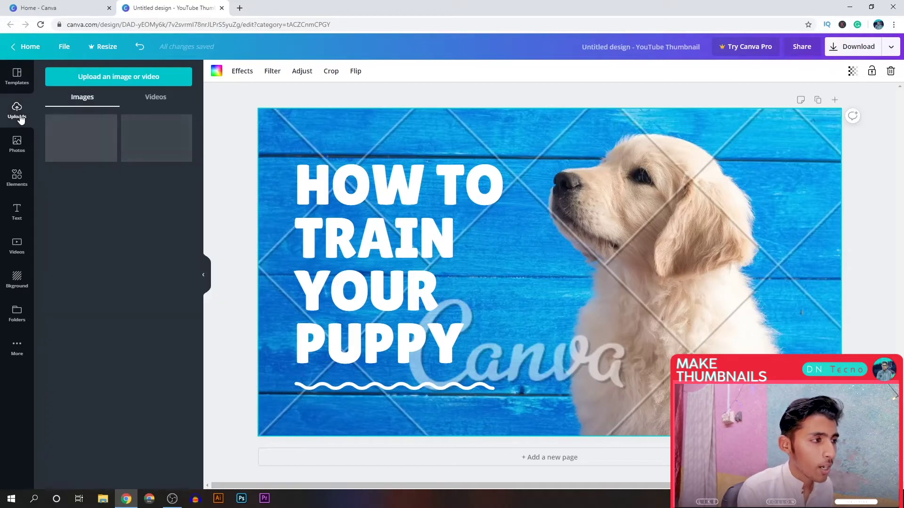
left_click(116, 84)
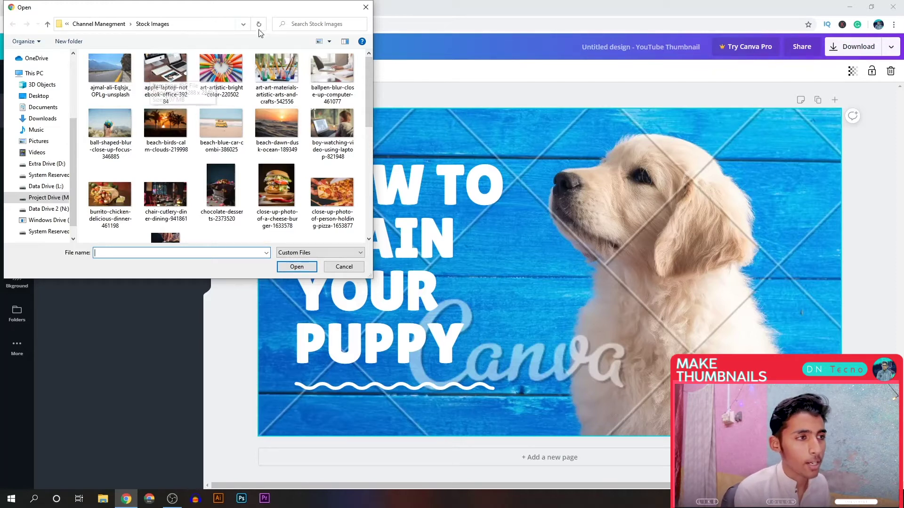
left_click(365, 8)
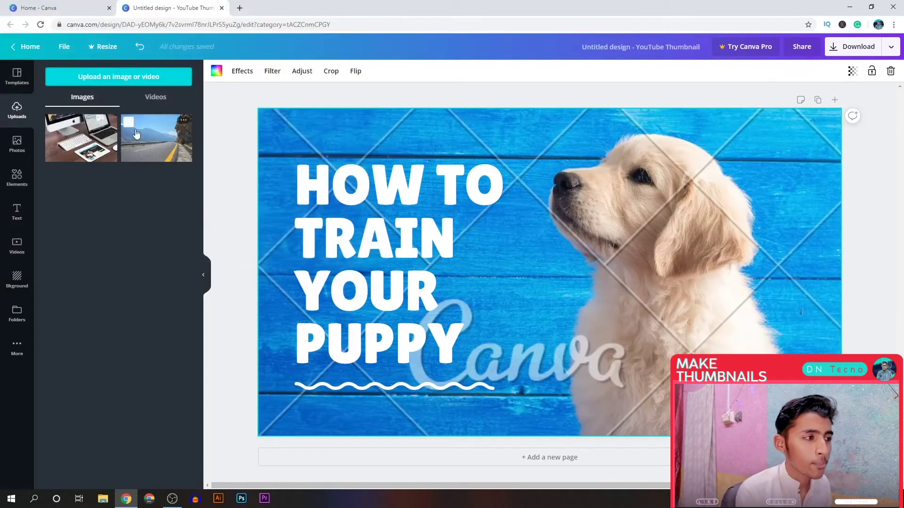
left_click(91, 144)
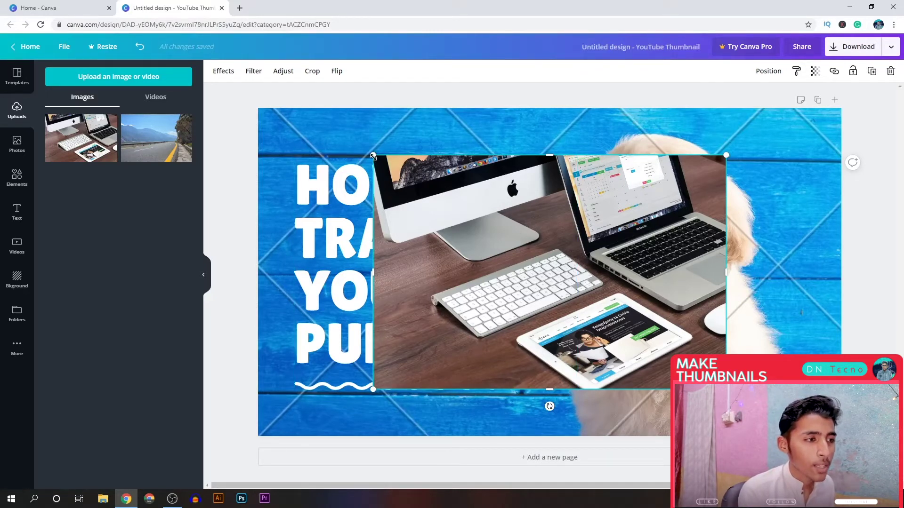
left_click_drag(373, 156, 359, 141)
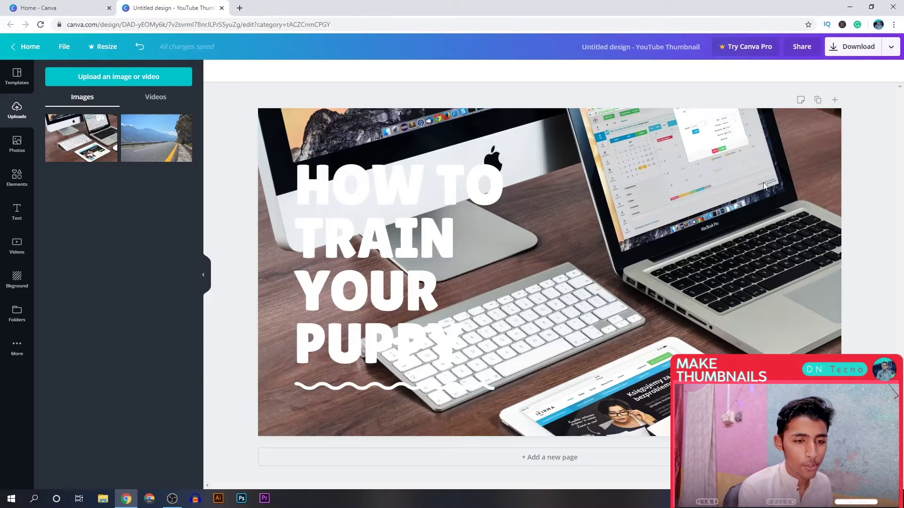
right_click(669, 217)
key("ctrl+z")
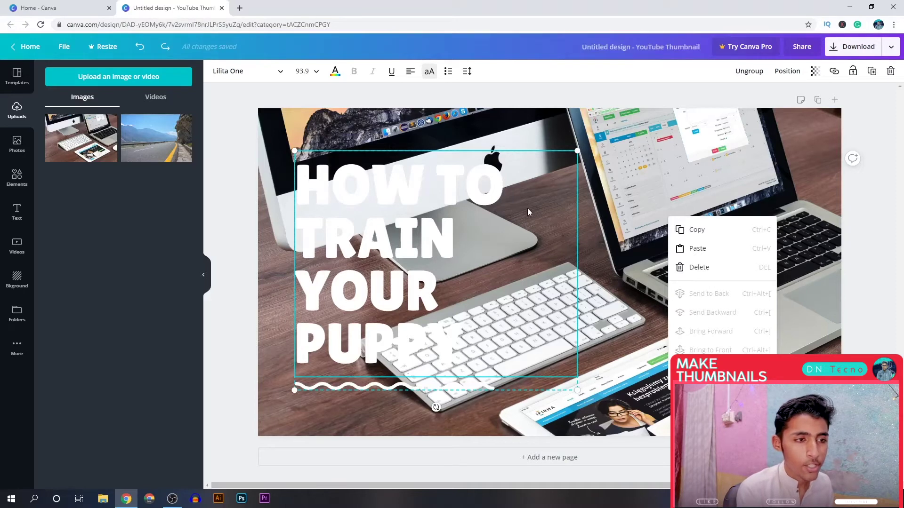
left_click(639, 192)
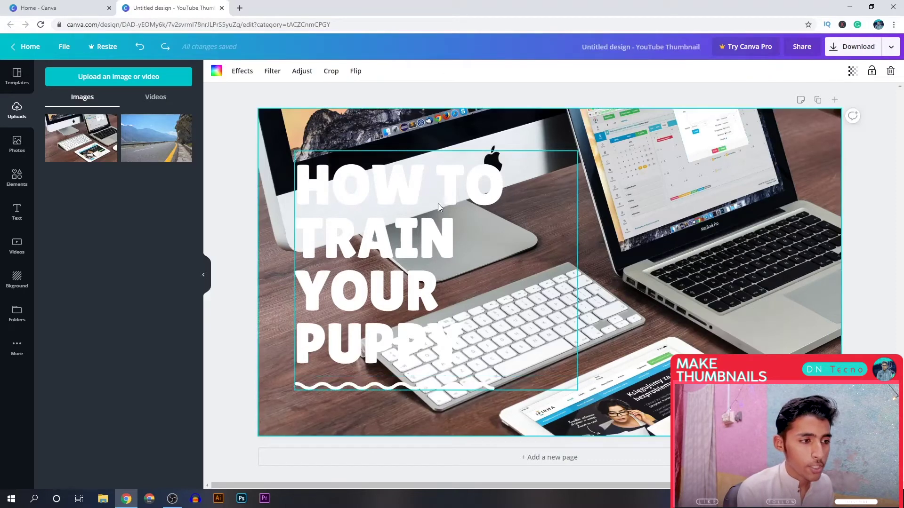
Step: Replace "TRAIN YOUR PUPPY" in the heading with "MAKE YOUTUBE THUMBNAILS"
left_click(410, 204)
left_click_drag(427, 344, 299, 235)
type("MAKE YOUTUBE THUMBNAILS")
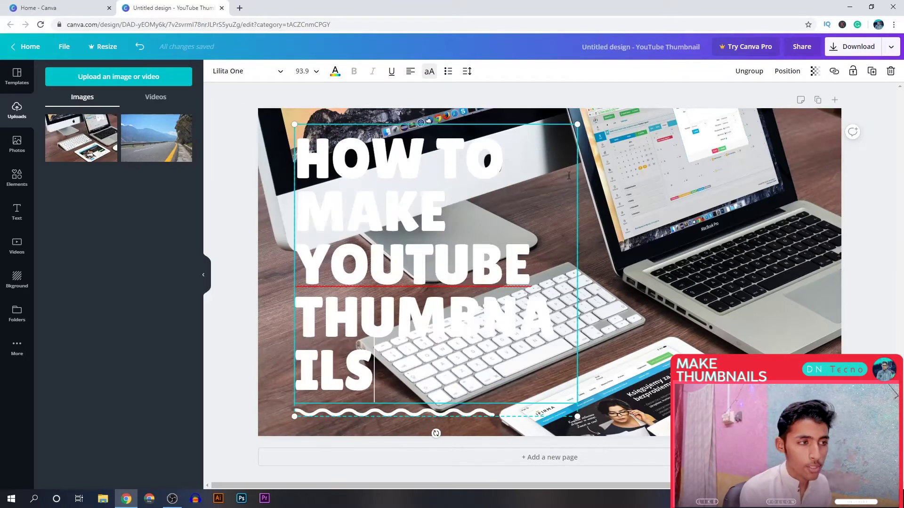
left_click(671, 223)
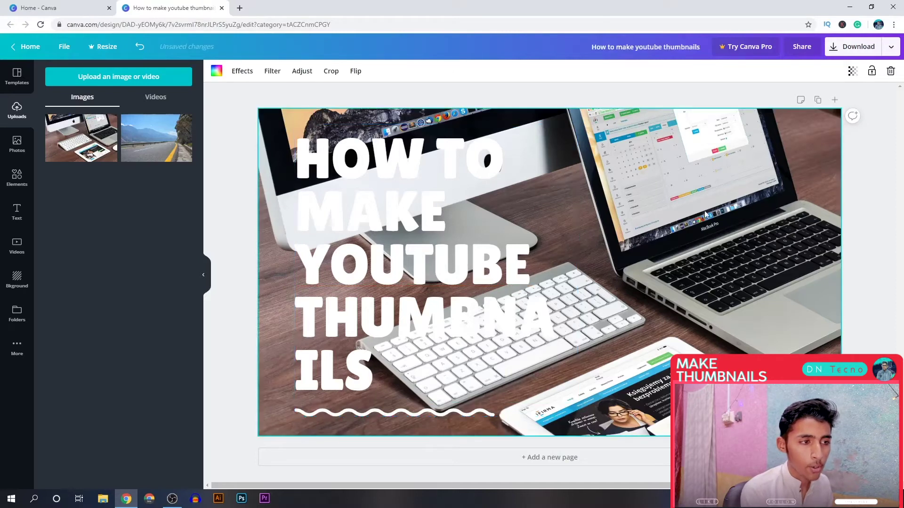
Step: Shrink the heading group to a font size of about 64 and position it over the desktop monitor
left_click_drag(524, 254, 490, 262)
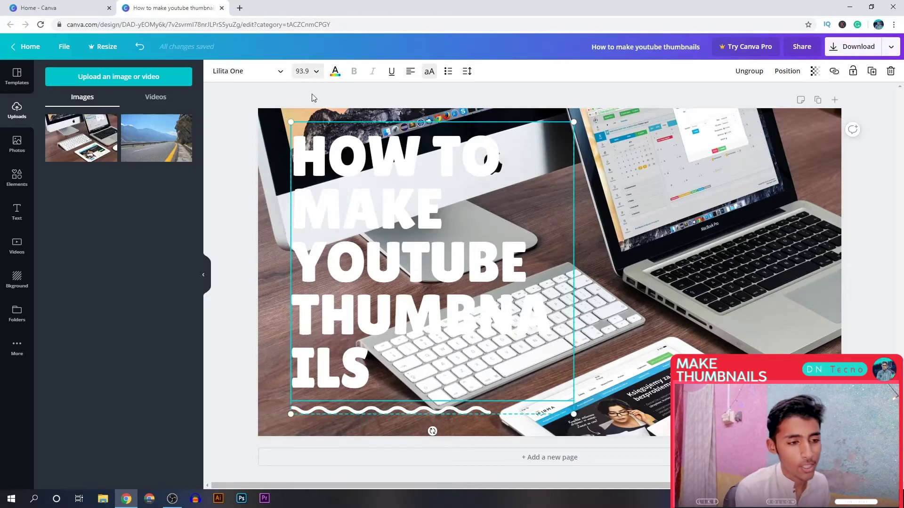
left_click_drag(573, 414, 469, 335)
left_click_drag(403, 219, 412, 235)
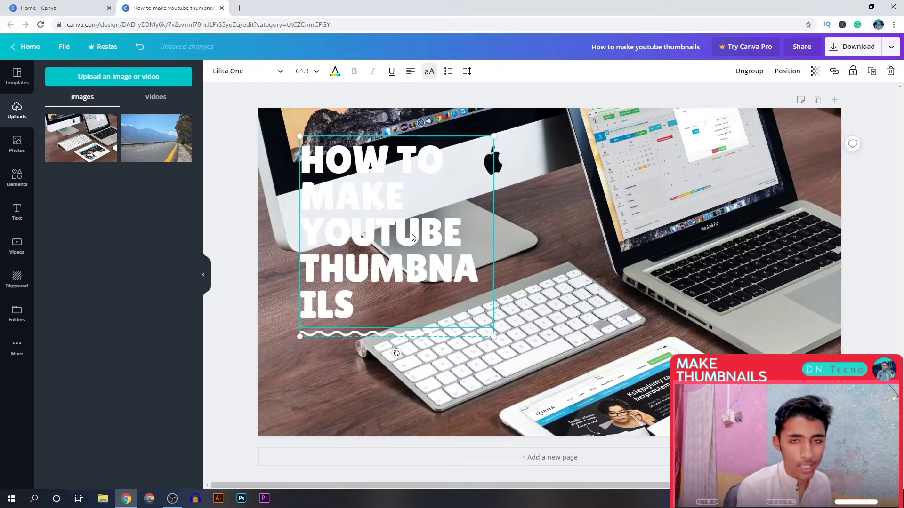
left_click(334, 76)
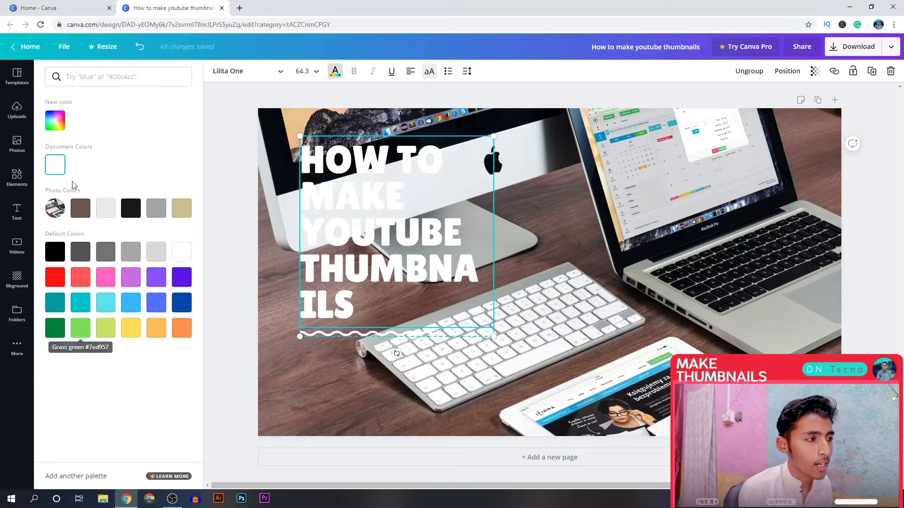
left_click(55, 121)
left_click(403, 269)
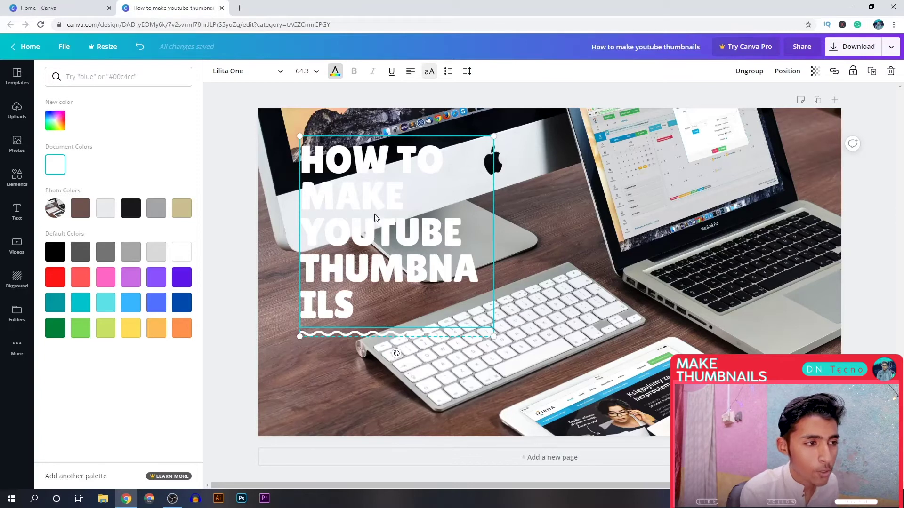
Step: Duplicate the heading group slightly offset over the original and colour the copy's text with the near-black photo colour
right_click(366, 161)
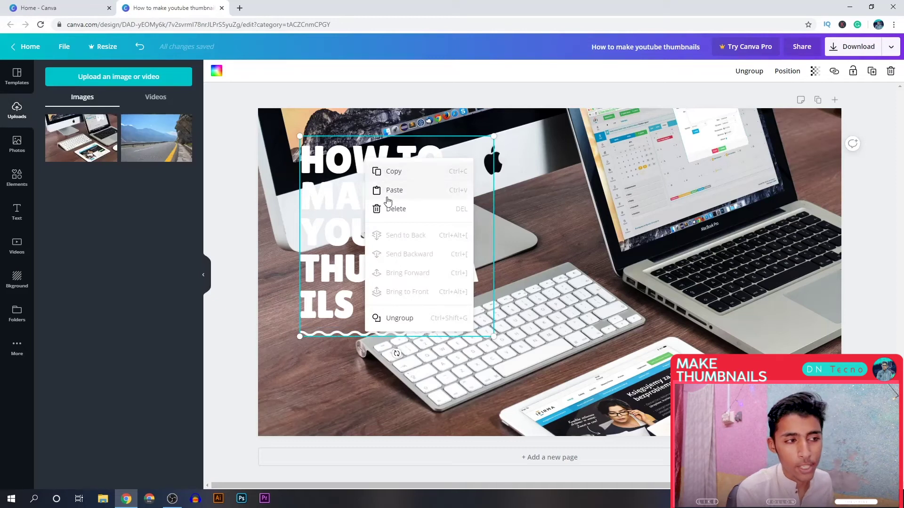
left_click(349, 162)
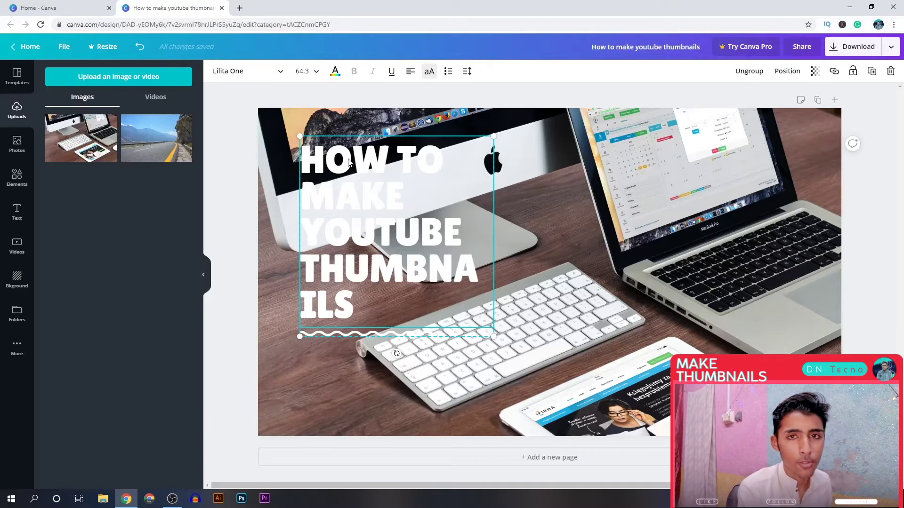
left_click_drag(349, 162, 349, 163)
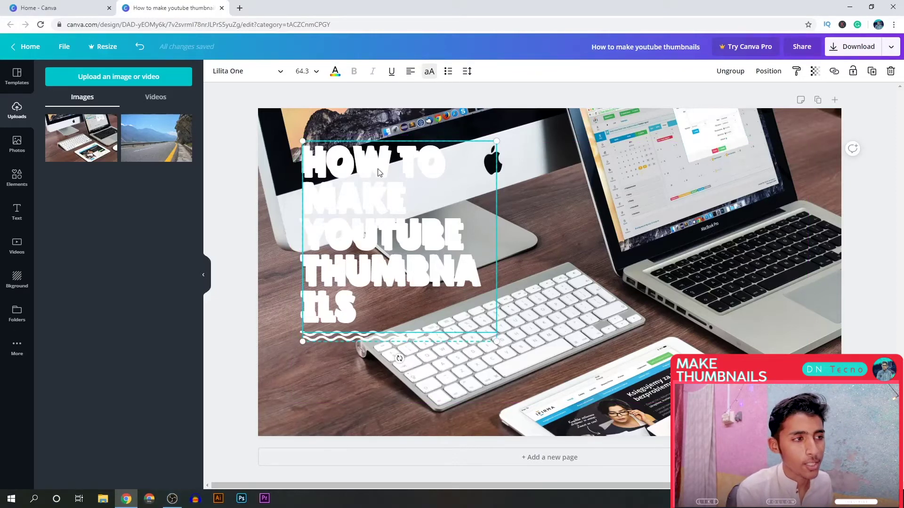
left_click(338, 73)
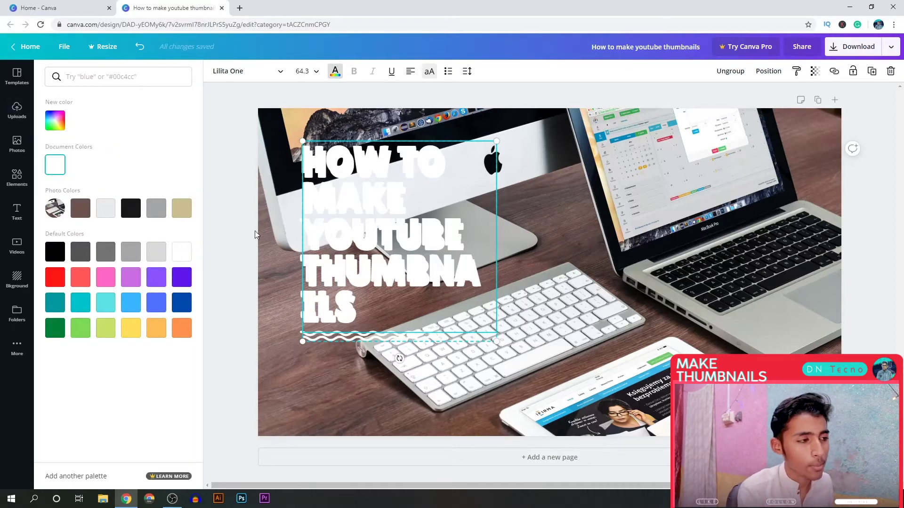
left_click(130, 208)
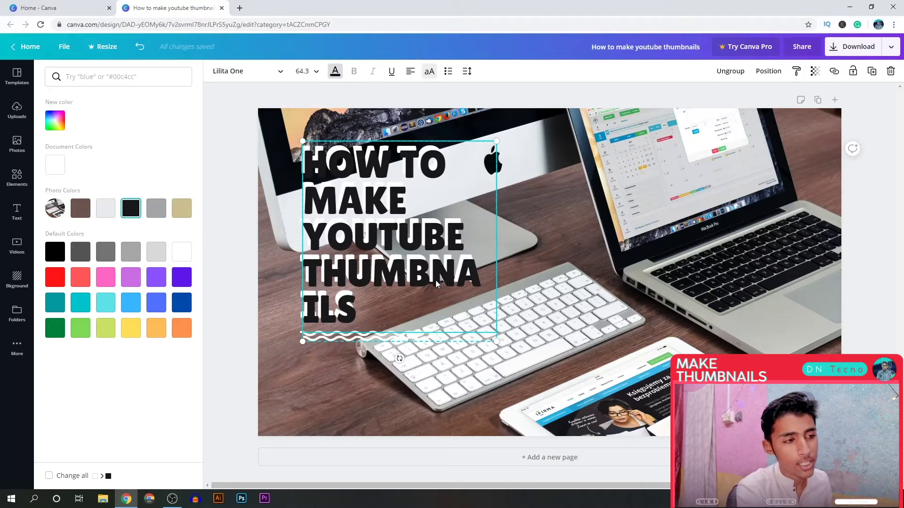
Step: Send the black heading copy to the back and offset it slightly as a shadow behind the white heading
right_click(436, 280)
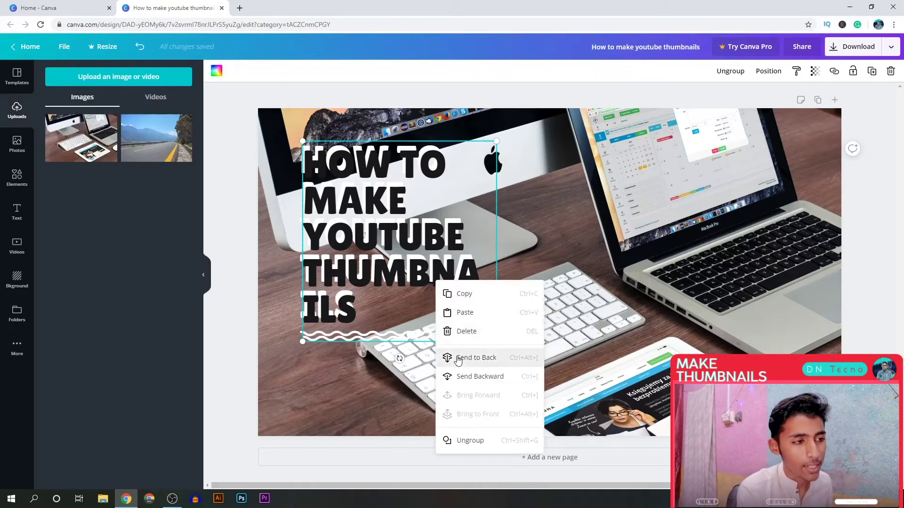
left_click(475, 357)
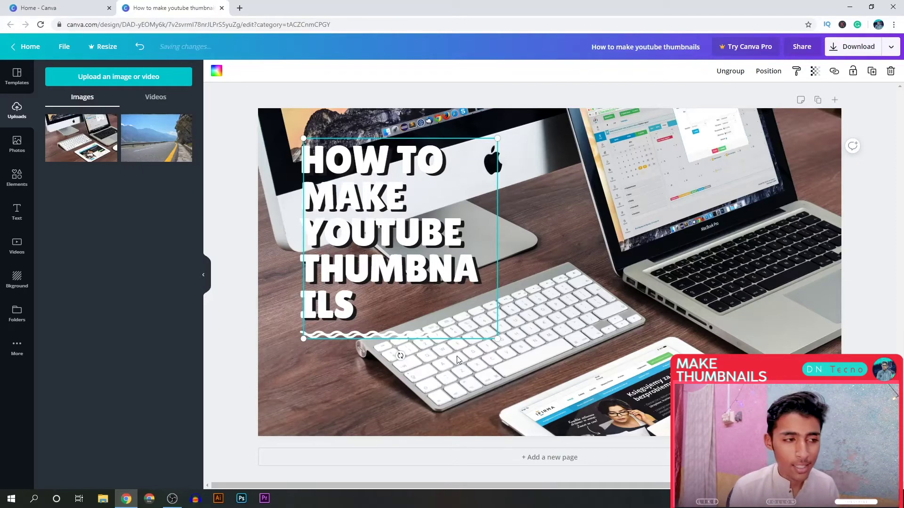
left_click(457, 358)
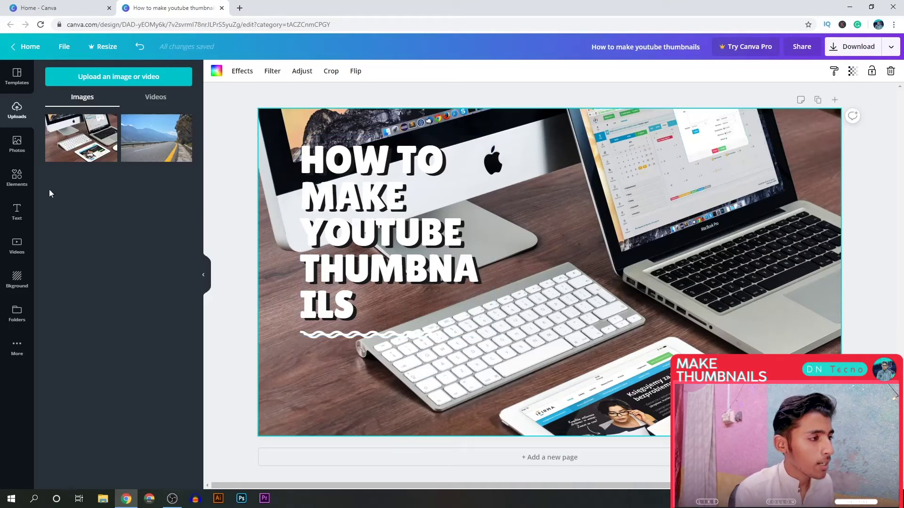
Step: Add the recently used green-yellow gradient blob with the dashed outline and enlarge it to cover the whole heading
left_click(17, 187)
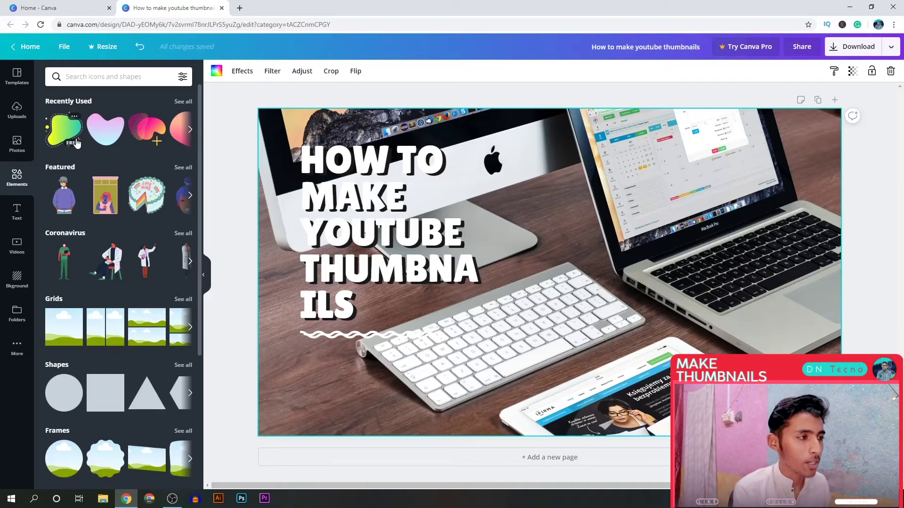
left_click(68, 127)
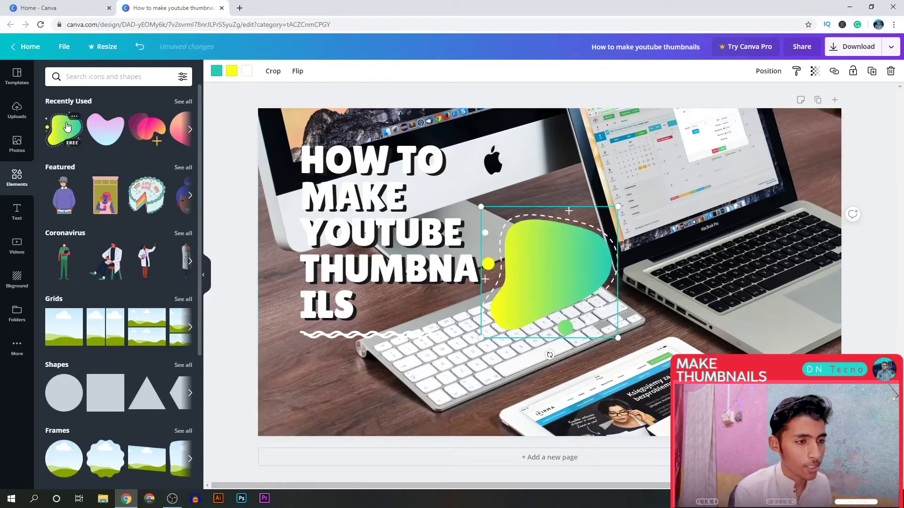
left_click_drag(544, 266, 391, 239)
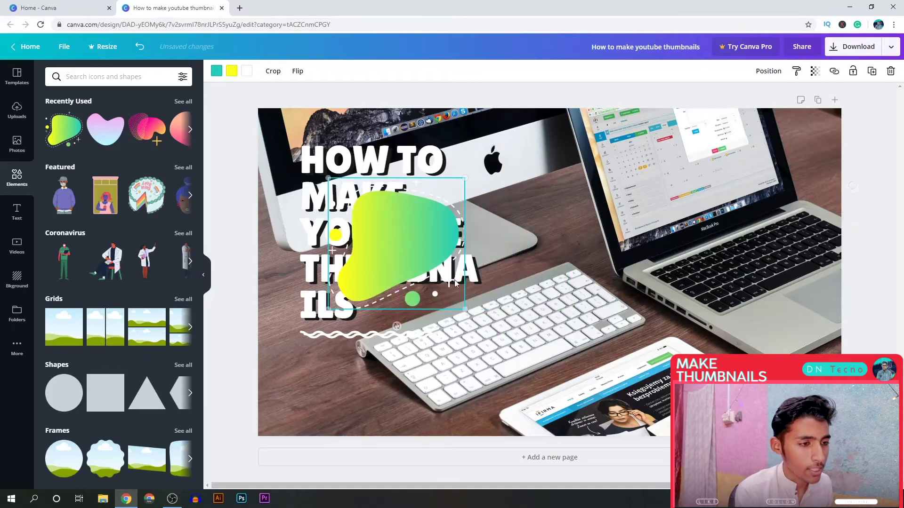
left_click_drag(465, 308, 594, 406)
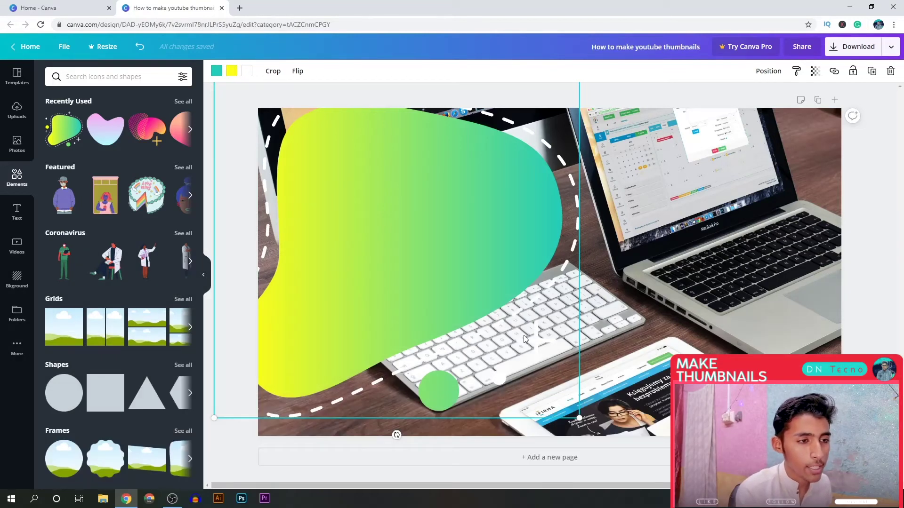
Step: Send the gradient blob behind the heading, rotate it, and shift it to cover the thumbnail's left side
right_click(505, 263)
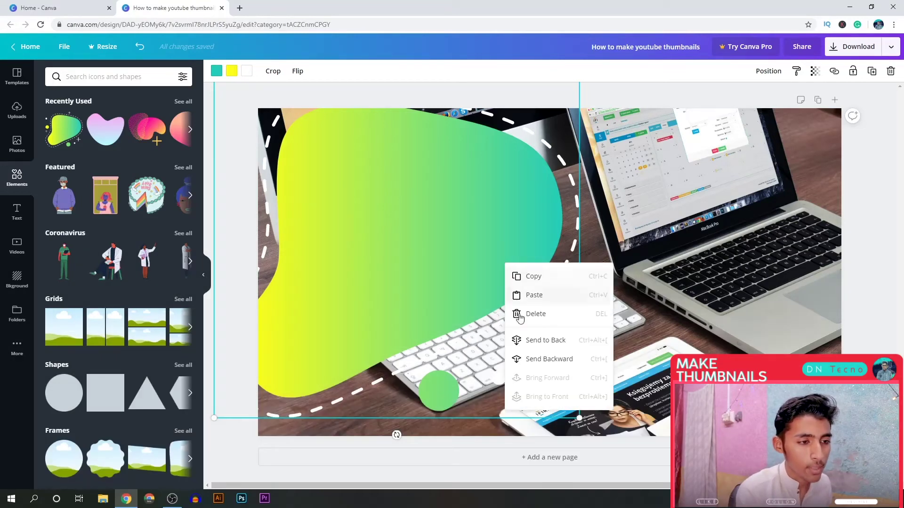
left_click(527, 345)
left_click_drag(457, 394, 433, 397)
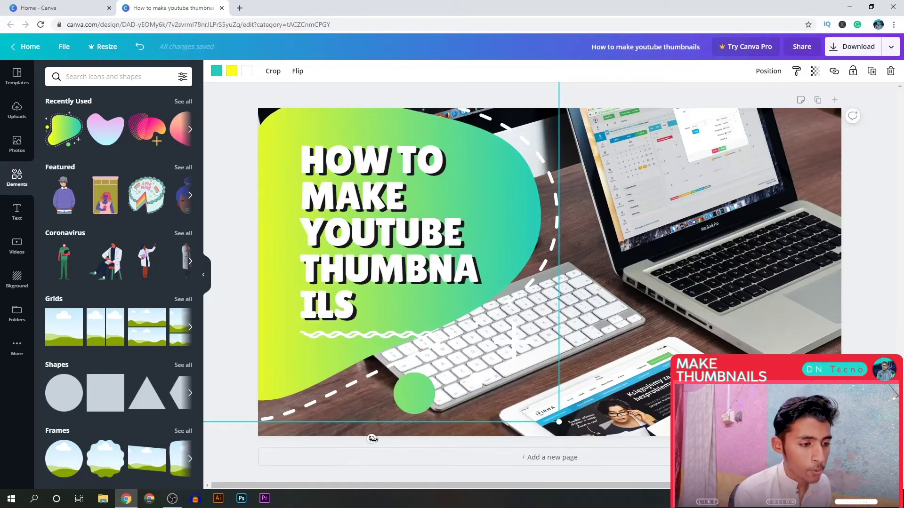
left_click_drag(373, 439, 536, 432)
left_click_drag(391, 380, 401, 381)
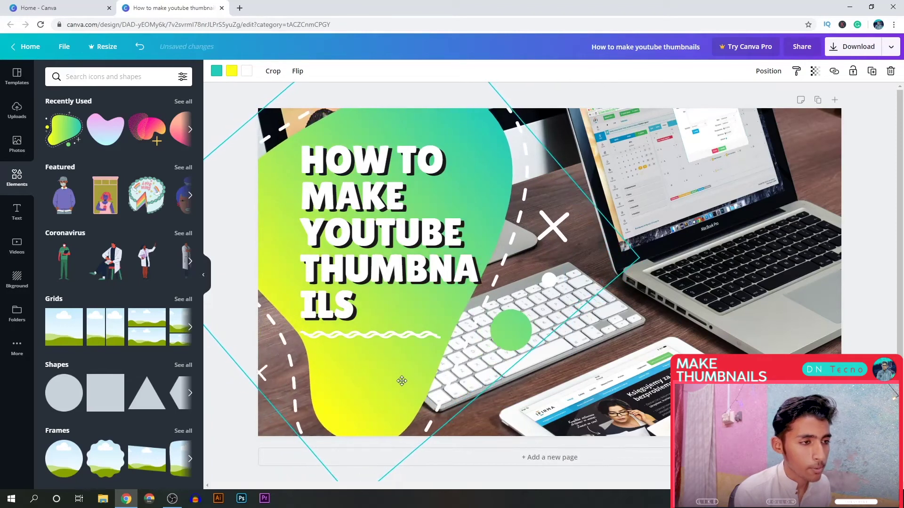
left_click(704, 207)
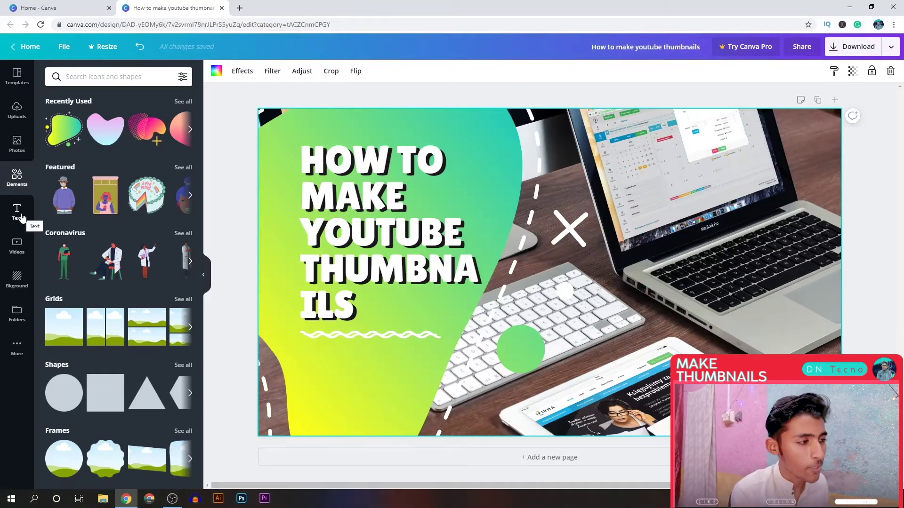
Step: Add a subheading reading "URDU" and "HINDI" on two lines and place it in the thumbnail's lower-right corner
left_click(22, 218)
scroll(123, 268, "down", 10)
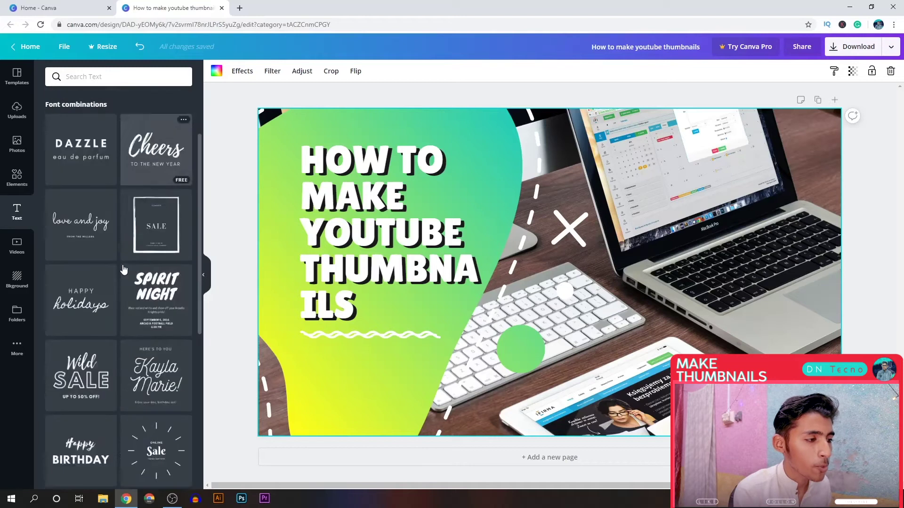
scroll(124, 269, "down", 6)
scroll(123, 270, "up", 15)
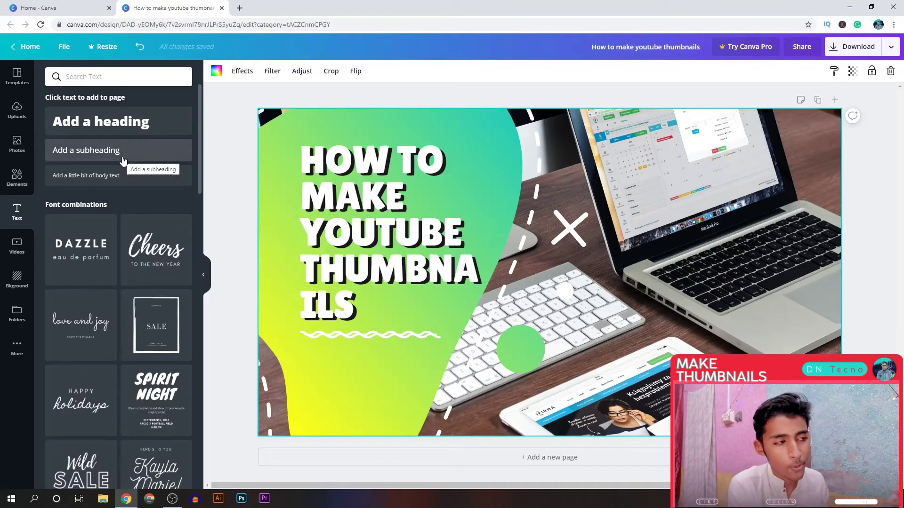
left_click(125, 151)
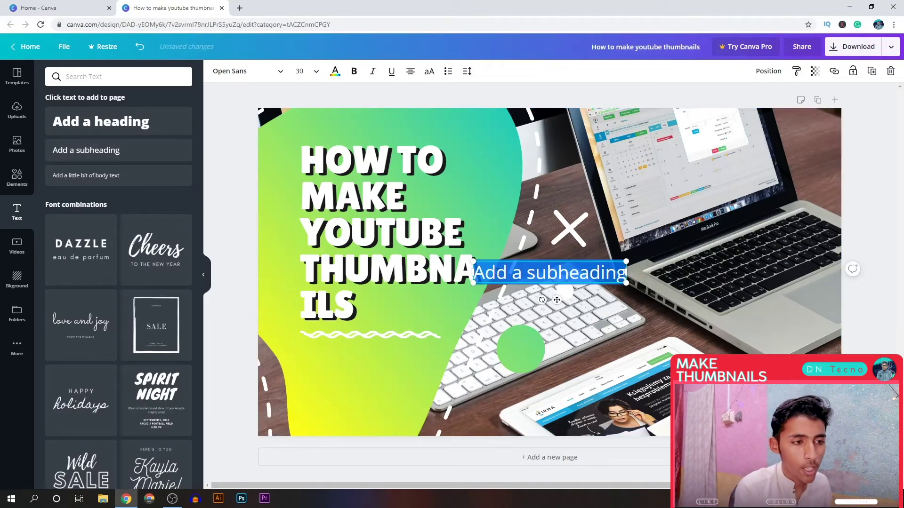
type("URDU")
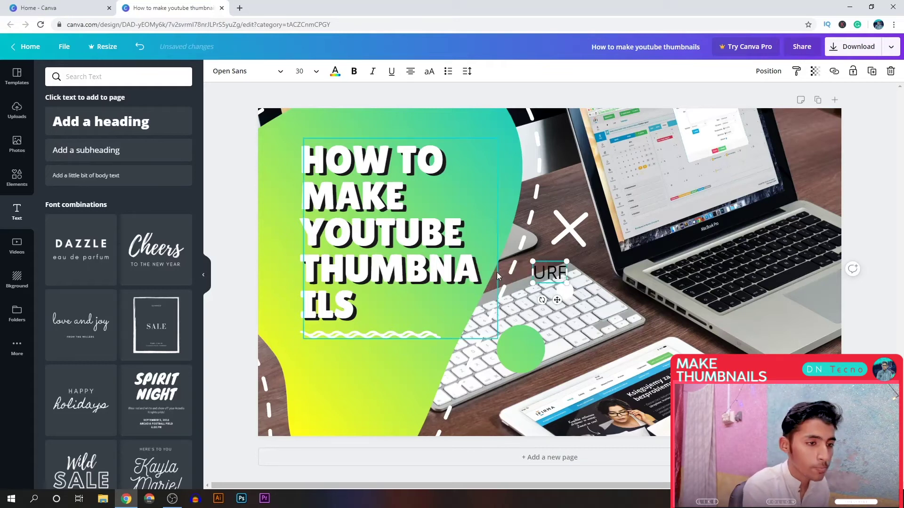
key("Return")
type("HINDI")
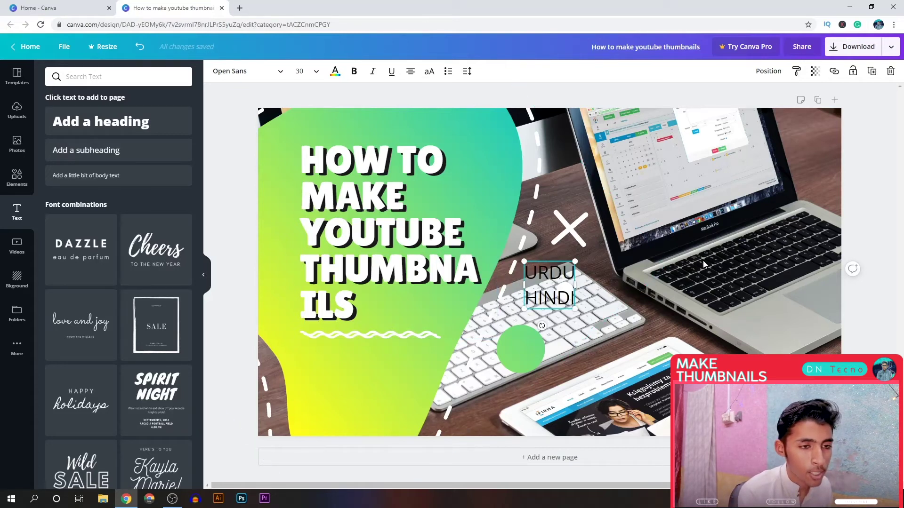
left_click(745, 260)
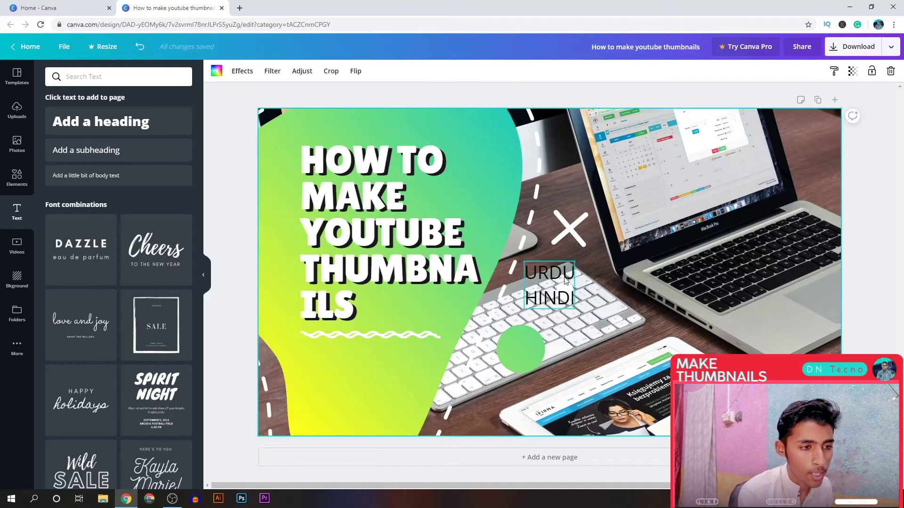
left_click_drag(564, 286, 804, 396)
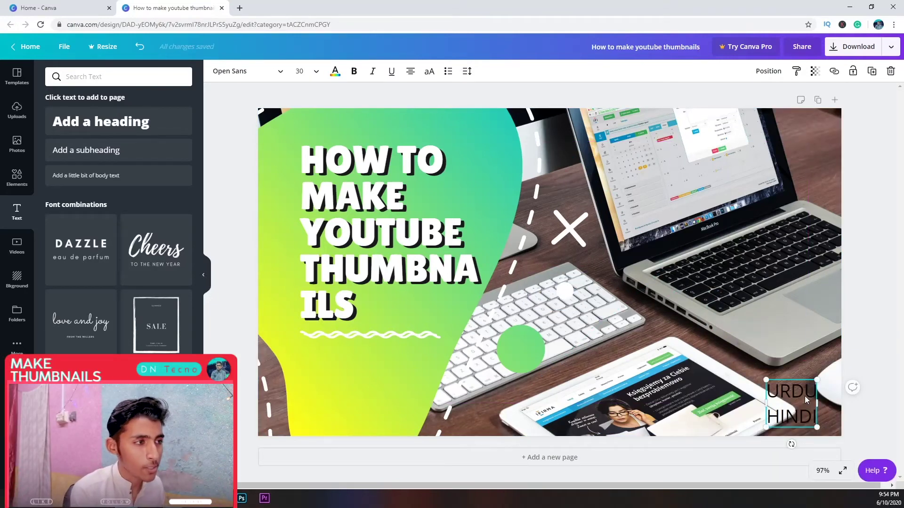
Step: Set the URDU HINDI text in the Lovelo font and widen its box so that each word fits on one line
left_click(264, 80)
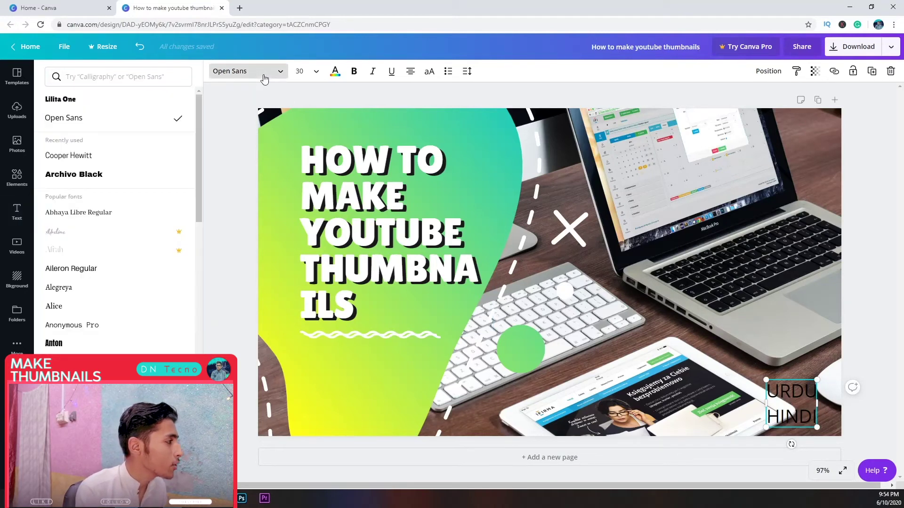
scroll(130, 258, "down", 5)
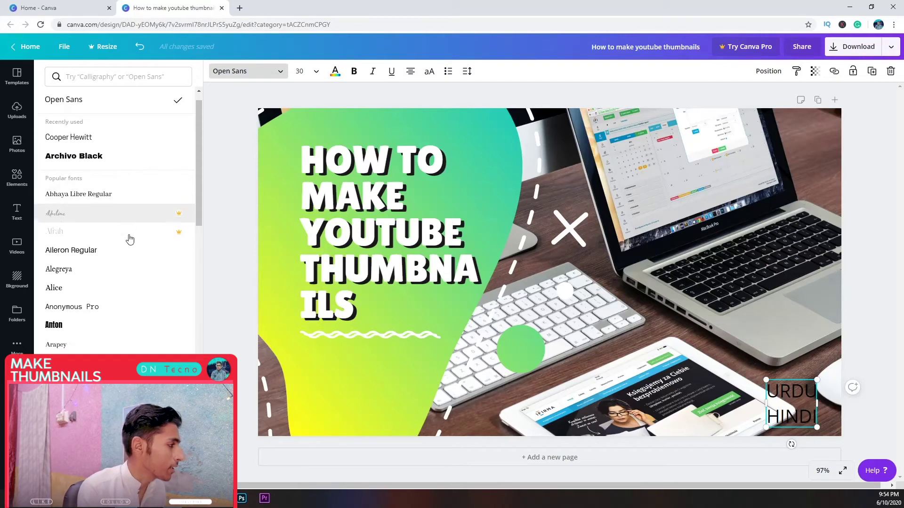
scroll(131, 258, "down", 10)
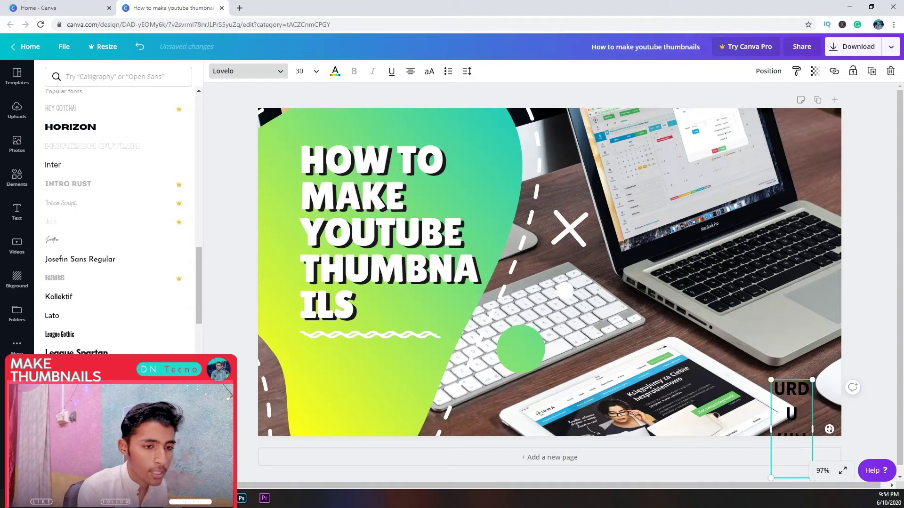
left_click_drag(790, 401, 791, 358)
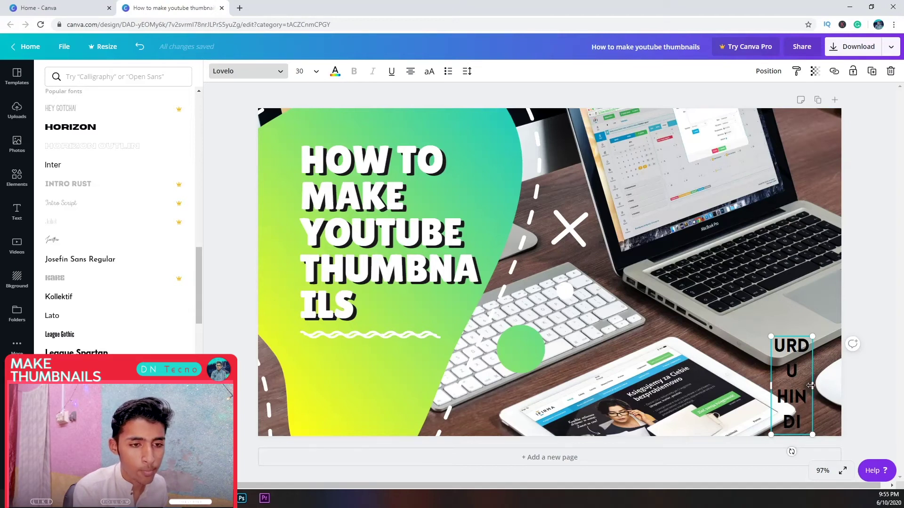
left_click_drag(810, 385, 830, 386)
left_click_drag(808, 353, 804, 385)
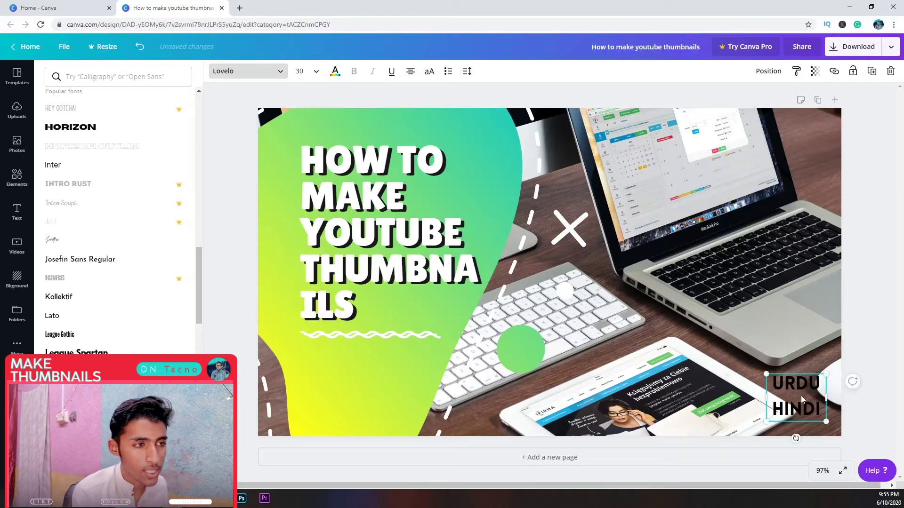
Step: Set the URDU HINDI text's letter spacing to 27 and line height to 0.99, and lower it towards the corner
left_click(468, 72)
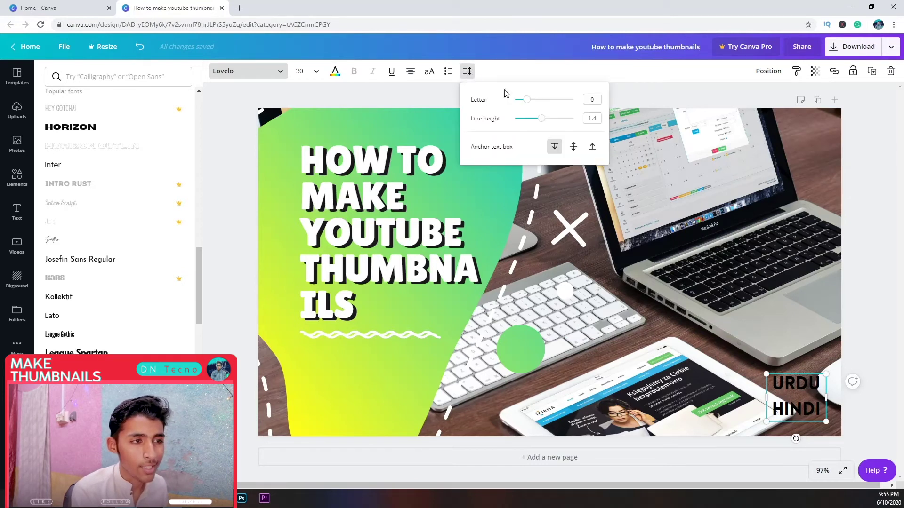
left_click_drag(537, 122, 529, 103)
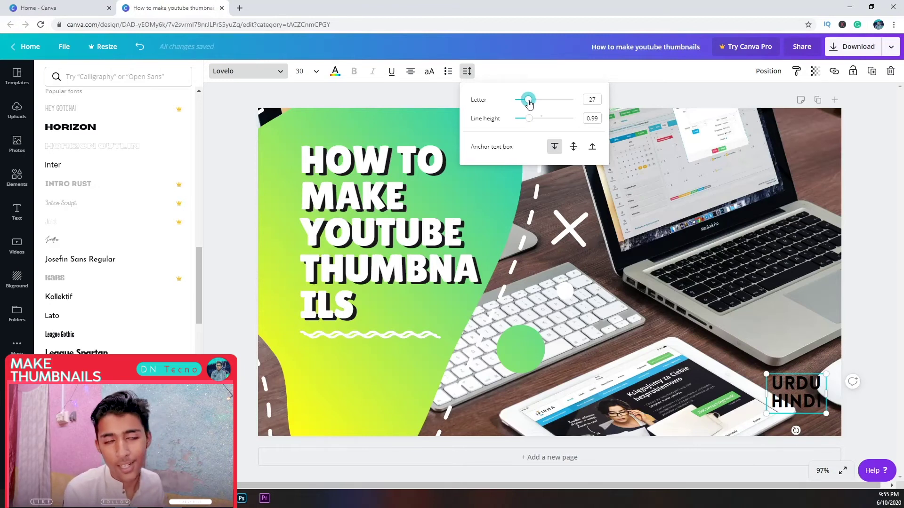
left_click(794, 385)
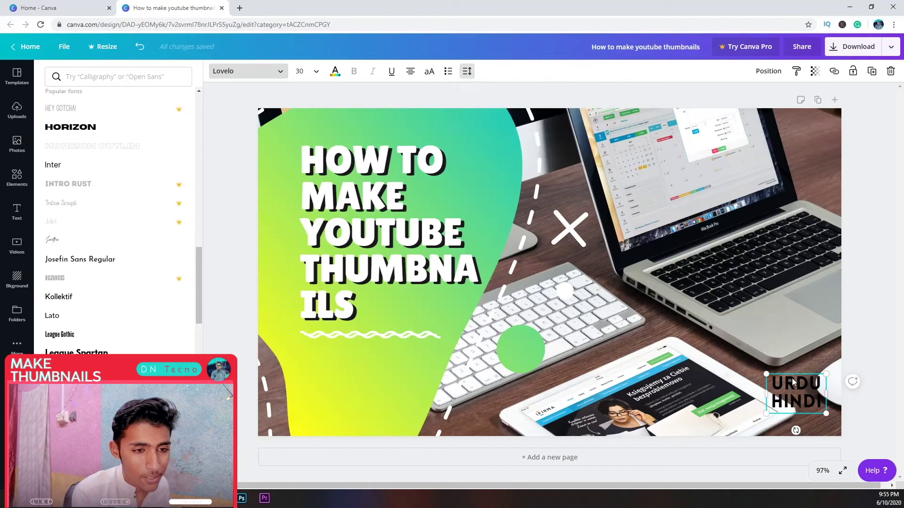
left_click(829, 336)
left_click(808, 382)
left_click_drag(808, 383, 808, 396)
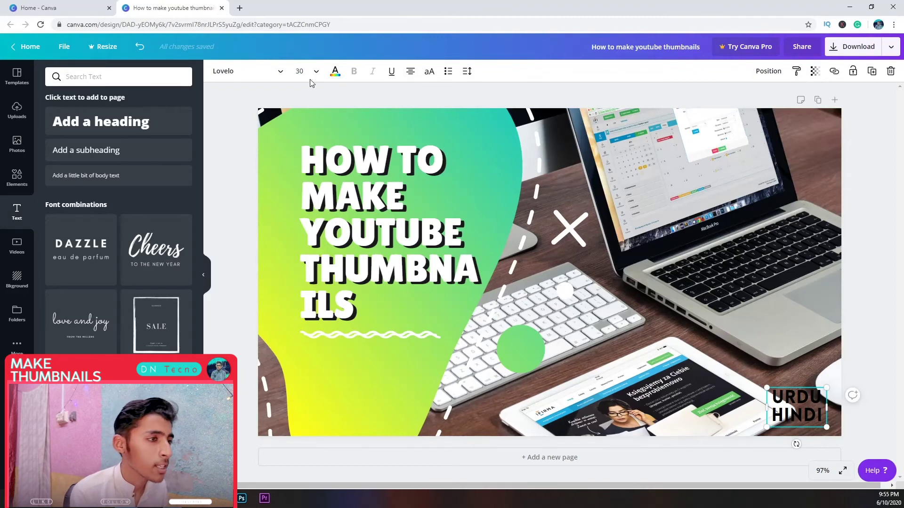
Step: Colour the URDU HINDI text dark grey with a custom colour
left_click(335, 71)
left_click(55, 121)
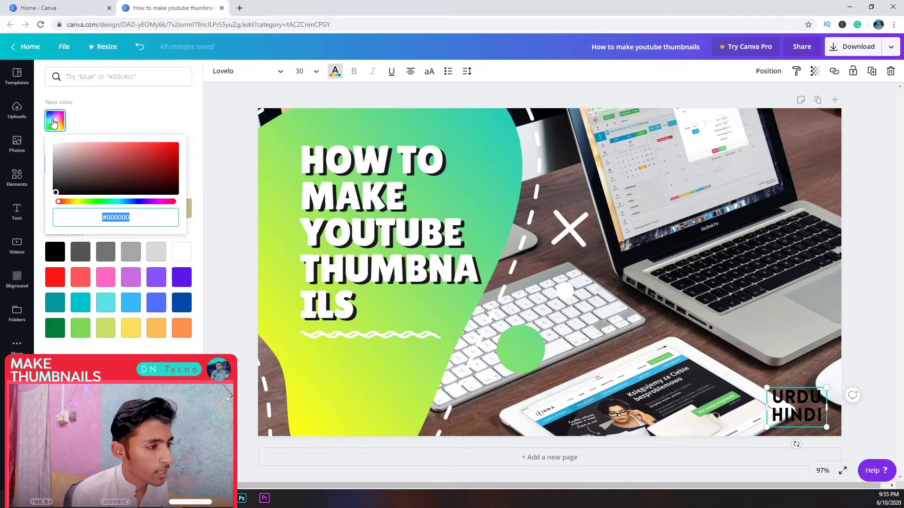
left_click_drag(57, 192, 55, 186)
left_click(99, 349)
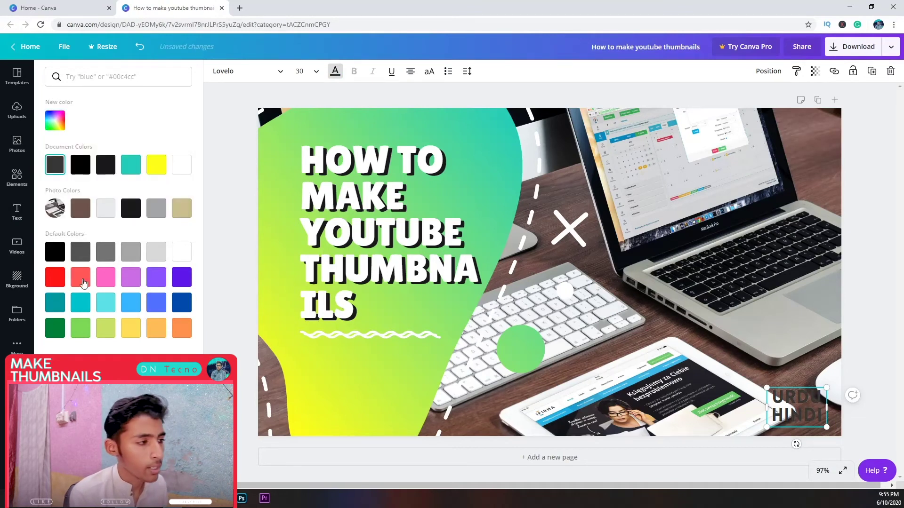
Step: Place the pink-peach gradient blob behind the URDU HINDI text in the lower-right corner and shrink it slightly
left_click(17, 178)
left_click(132, 140)
left_click_drag(548, 277, 803, 407)
left_click(817, 397)
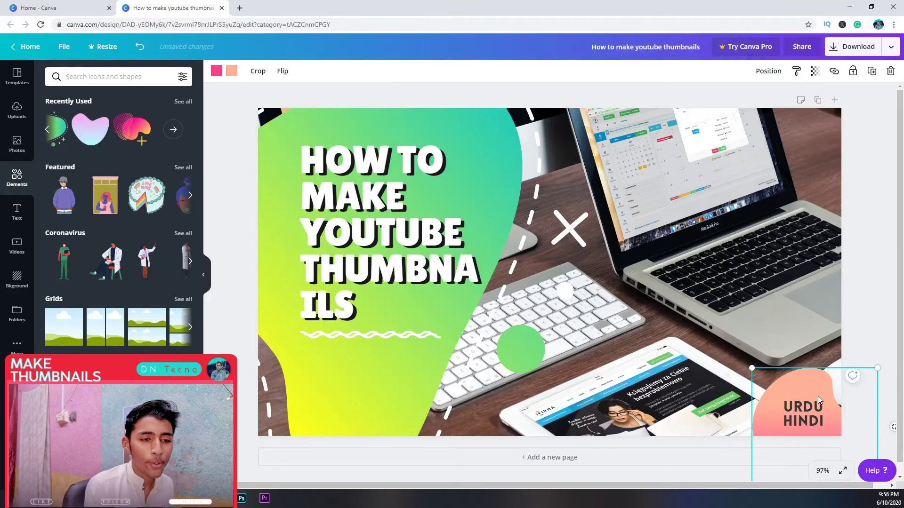
left_click_drag(752, 368, 760, 374)
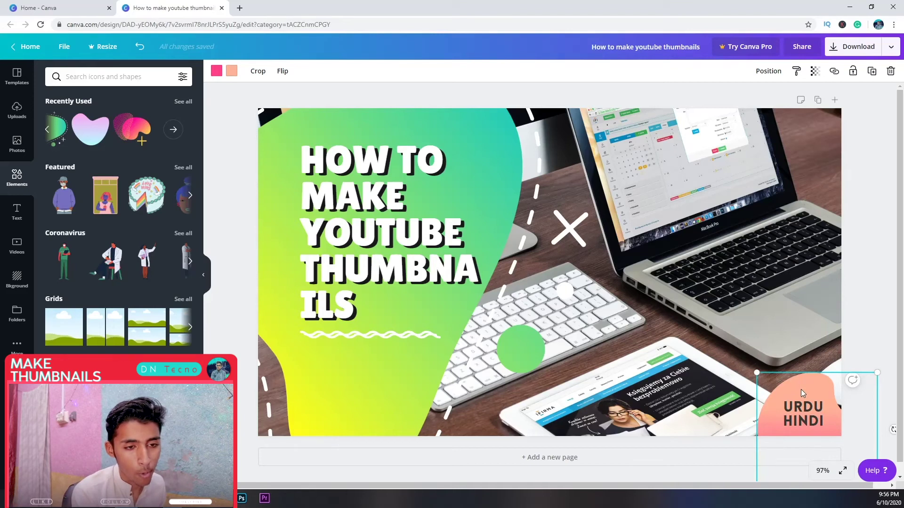
left_click_drag(802, 389, 801, 387)
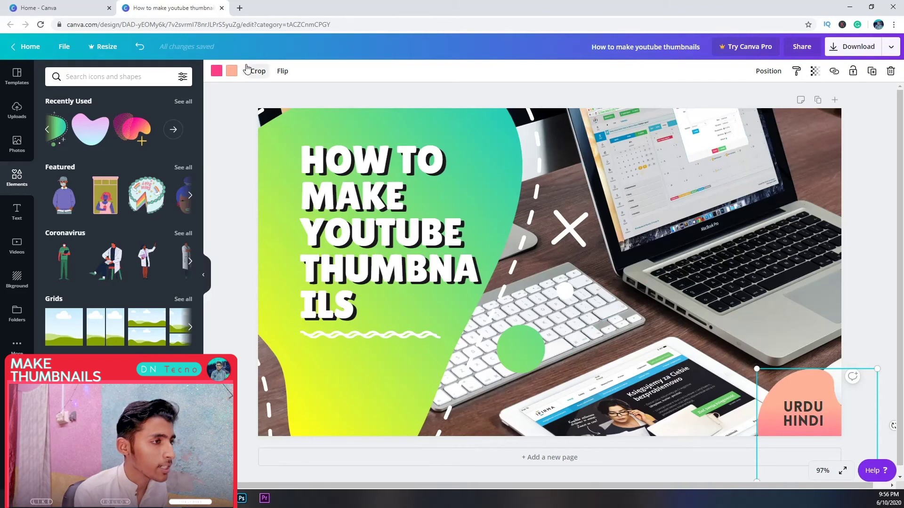
Step: Recolour the selected corner blob's gradient from pink and peach to yellow and teal, forming a thin rim behind the peach blob
left_click(216, 71)
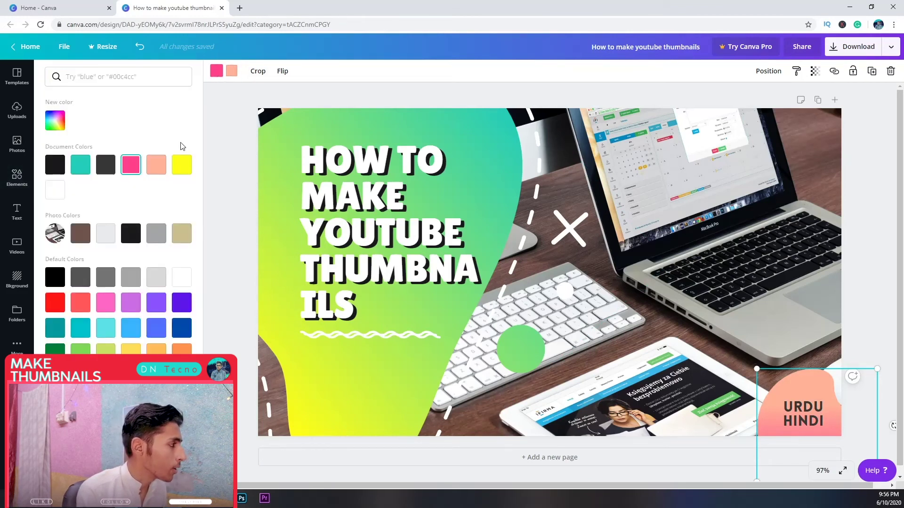
left_click(182, 166)
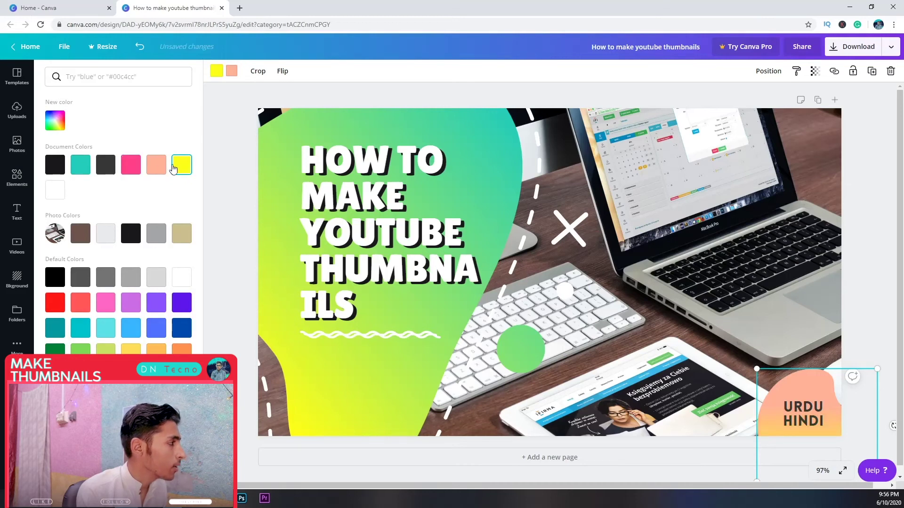
left_click(230, 73)
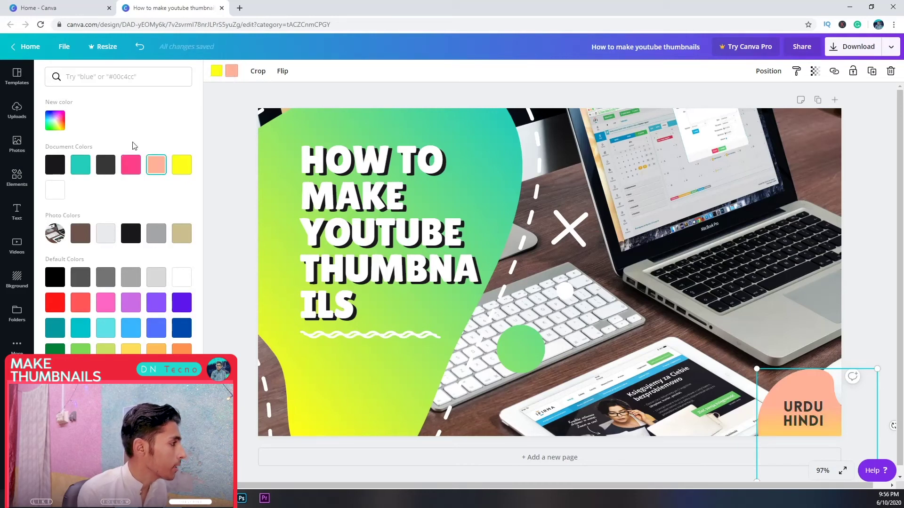
left_click(81, 165)
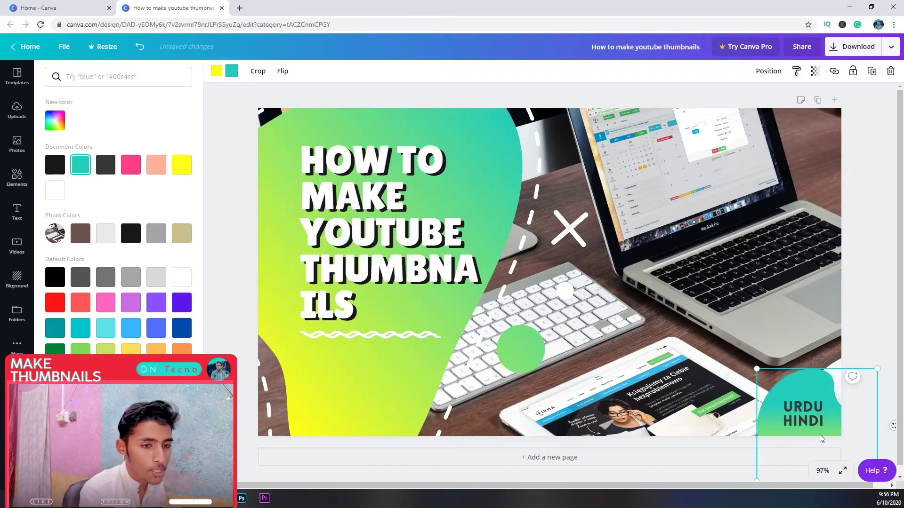
key("ctrl+z")
left_click(866, 346)
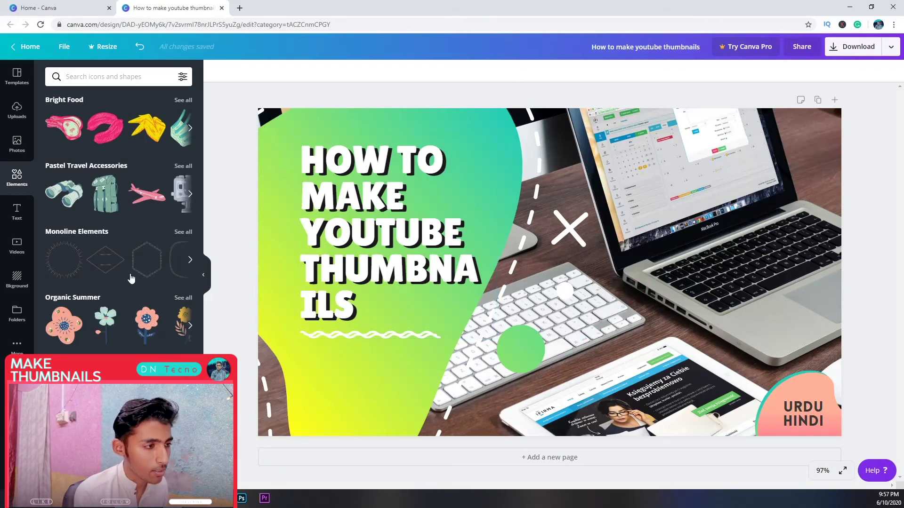
Step: Add the thin-line hexagon frame from Monoline Elements and shrink it to surround the URDU HINDI text in the lower-right corner
left_click(145, 265)
left_click_drag(598, 281, 845, 412)
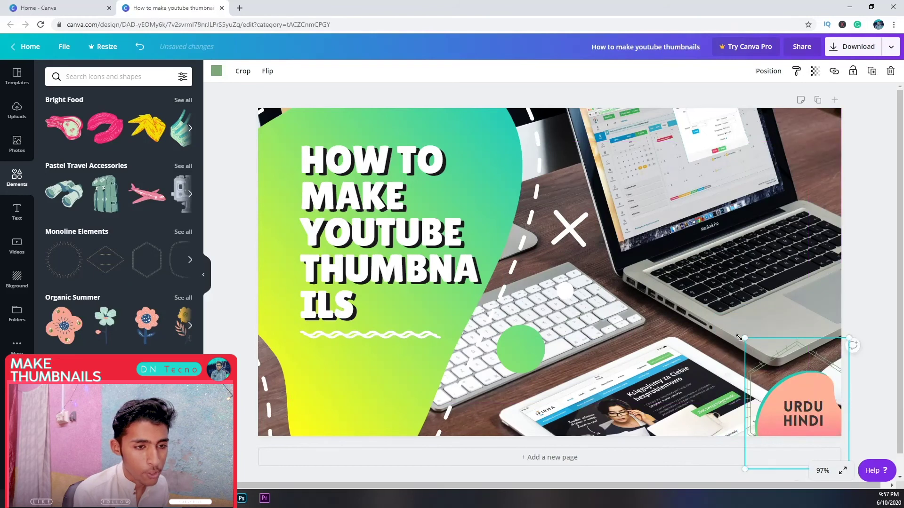
left_click_drag(745, 339, 821, 396)
left_click(812, 414)
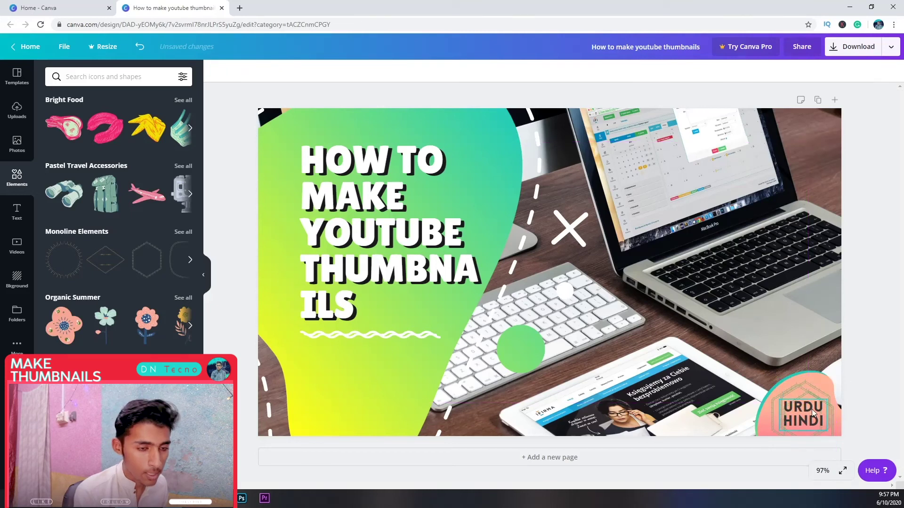
left_click(849, 360)
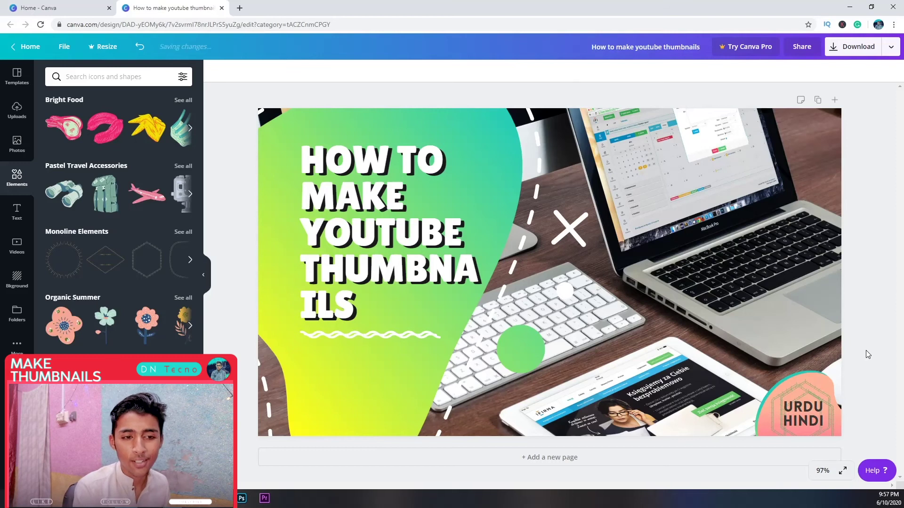
Step: Try the yellow background with black geometric wire lines on the thumbnail, and undo the background change
left_click(17, 245)
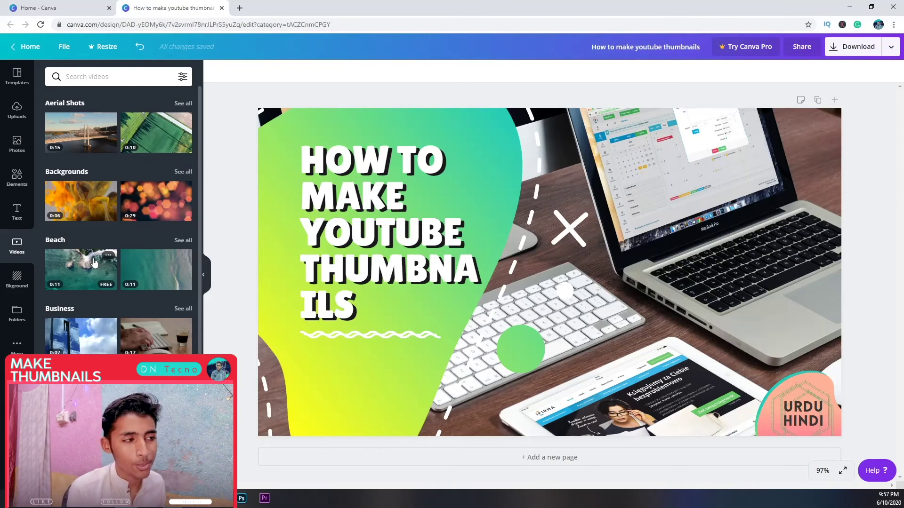
left_click(17, 282)
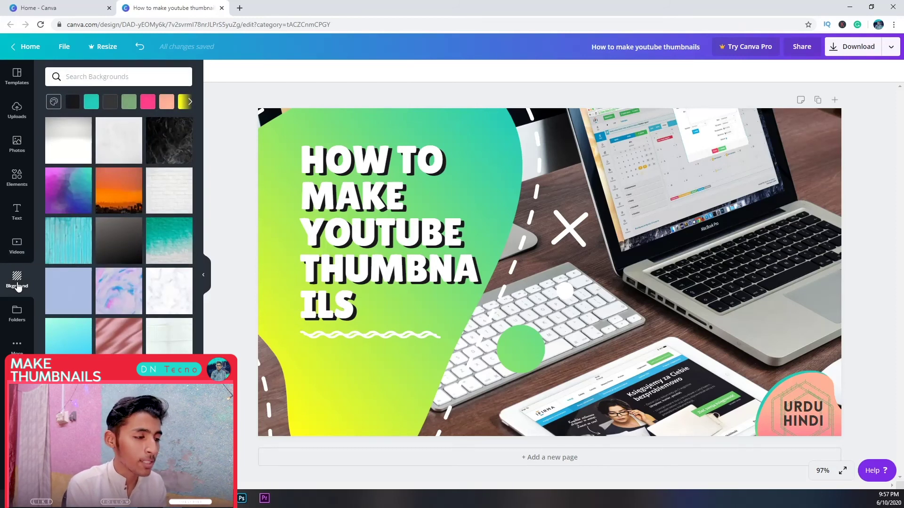
scroll(113, 245, "down", 3)
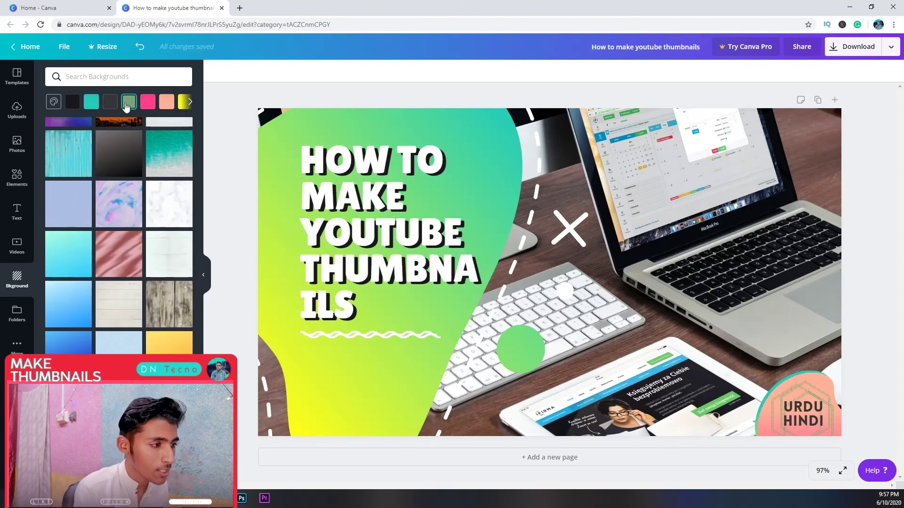
scroll(159, 175, "up", 3)
scroll(137, 209, "down", 5)
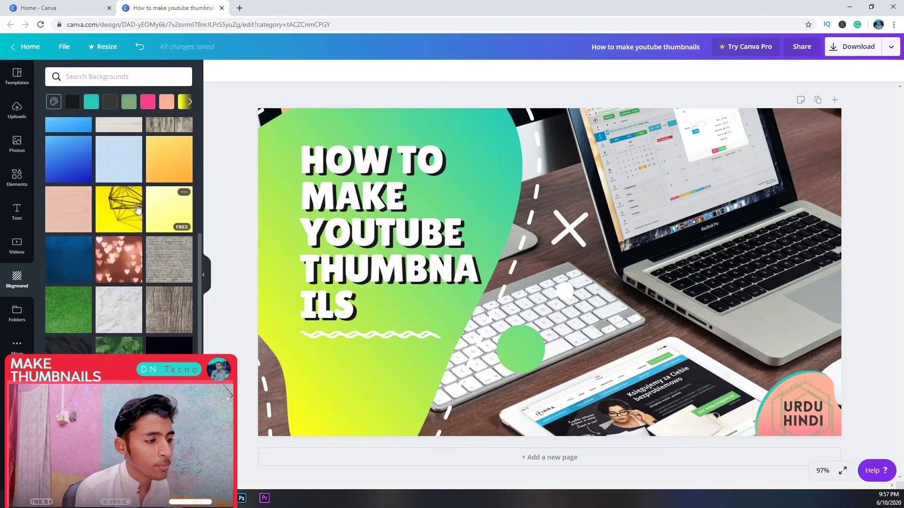
left_click(128, 214)
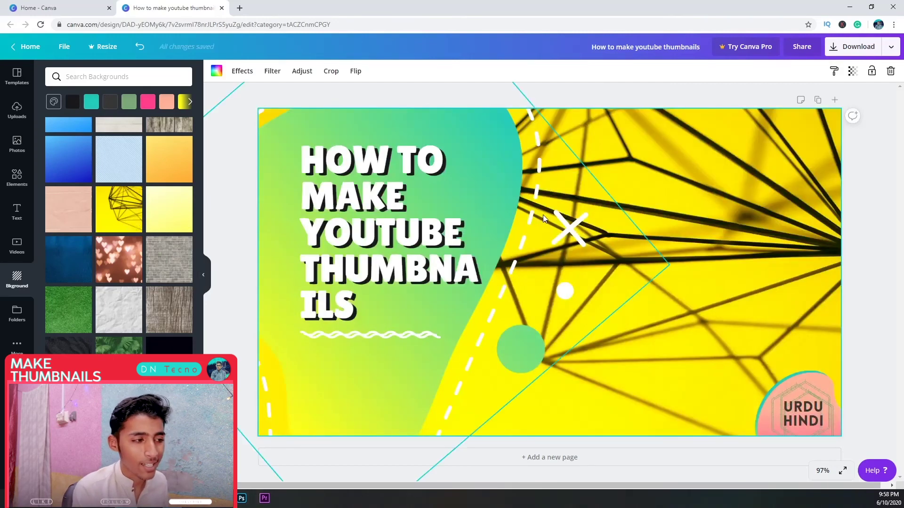
key("ctrl+z")
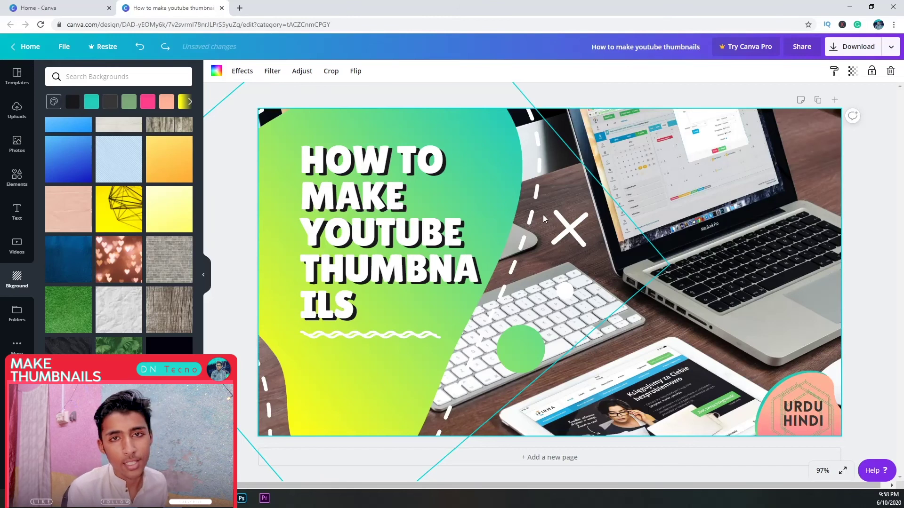
Step: Download the finished thumbnail design as a PNG file
left_click(23, 81)
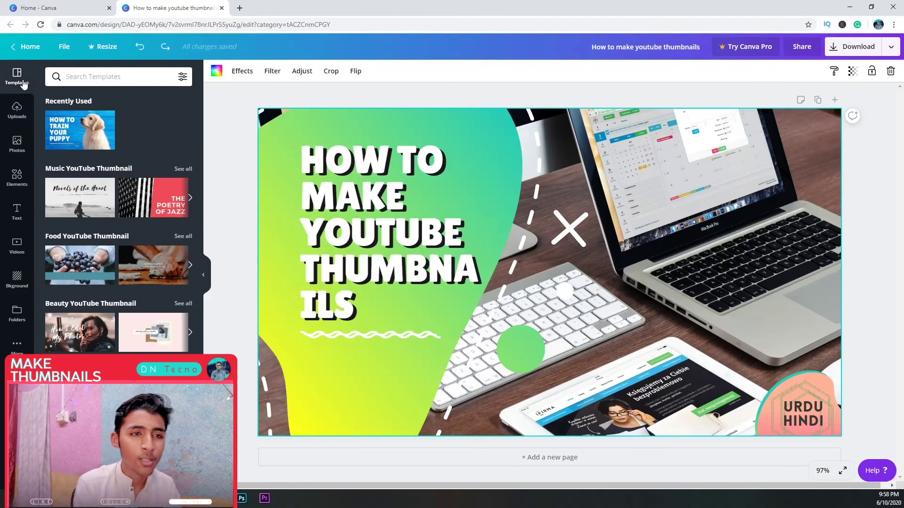
left_click(857, 47)
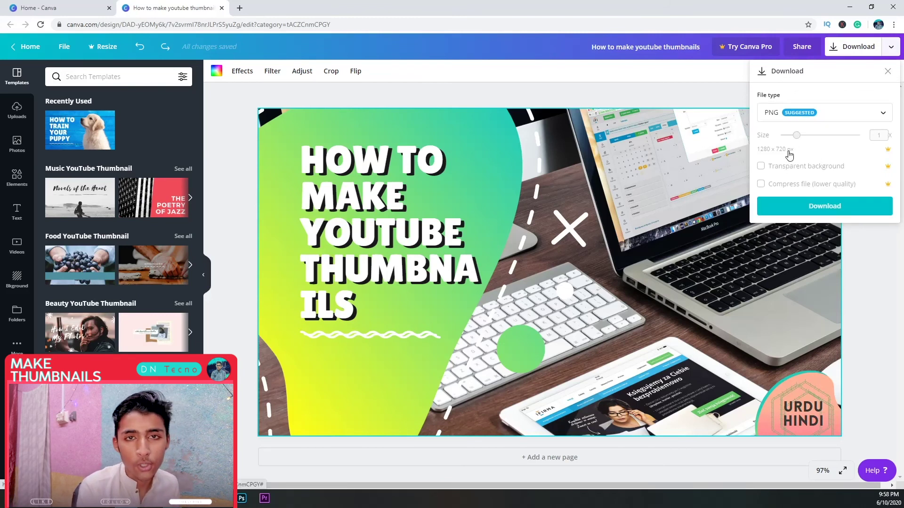
left_click(789, 205)
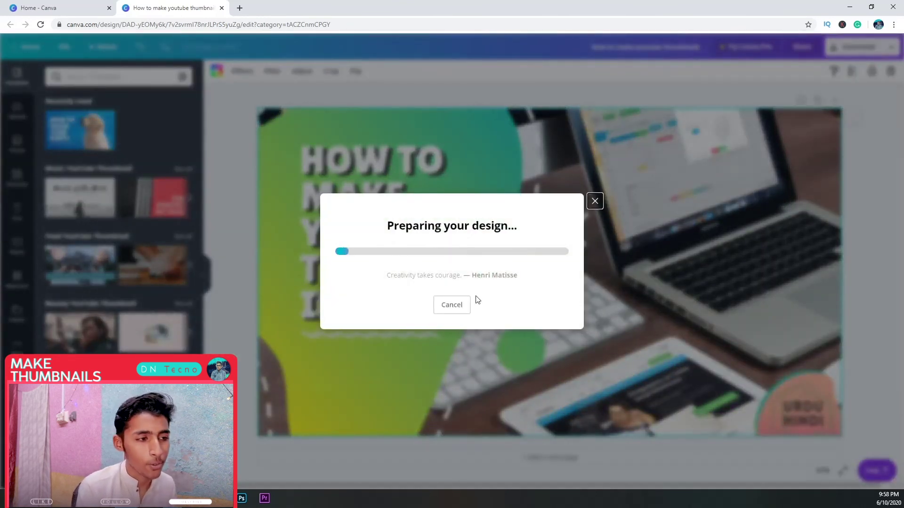